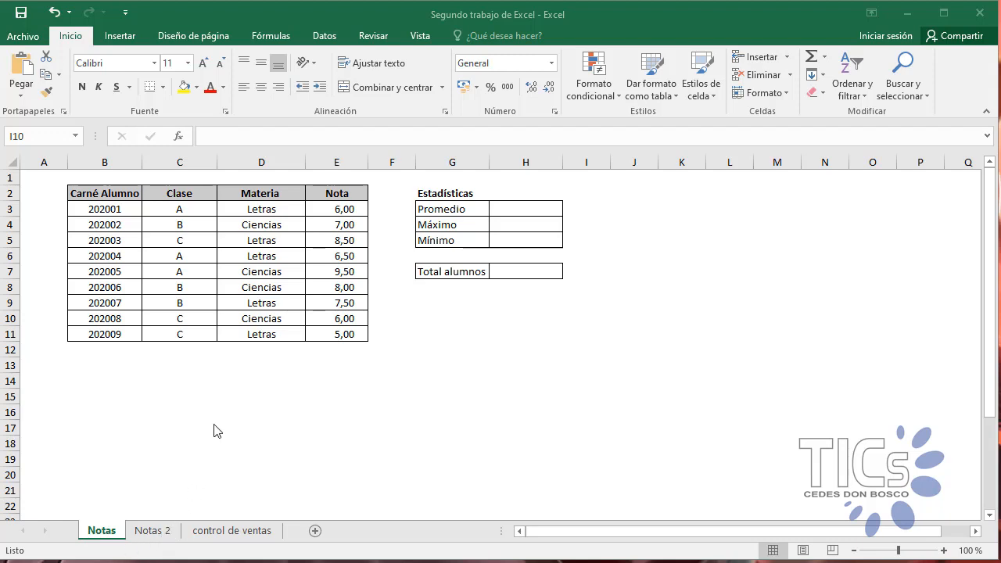
# Step: Look over the Notas 2 and control de ventas sheets, and return to the Notas sheet
pyautogui.click(158, 532)
pyautogui.click(222, 533)
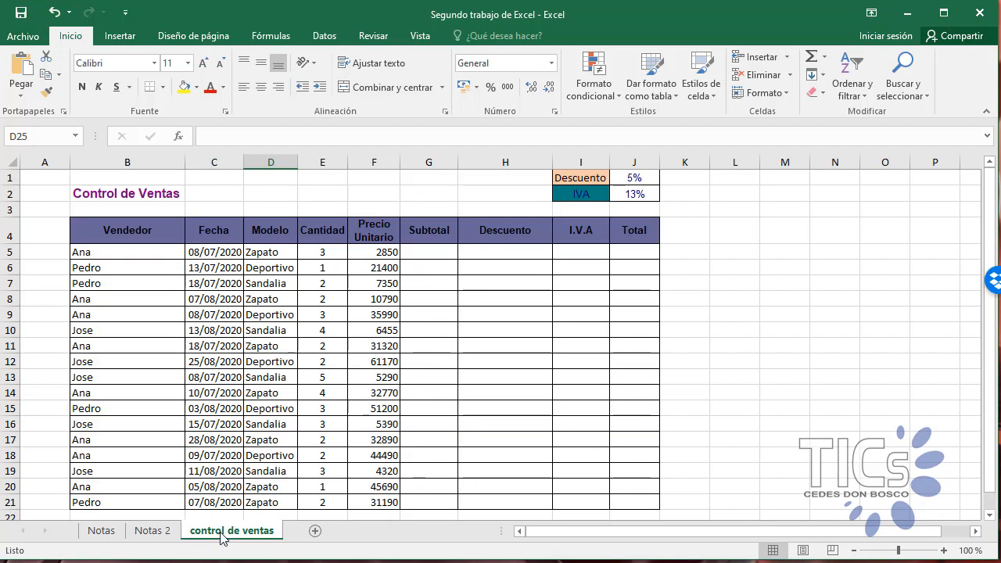
pyautogui.click(161, 532)
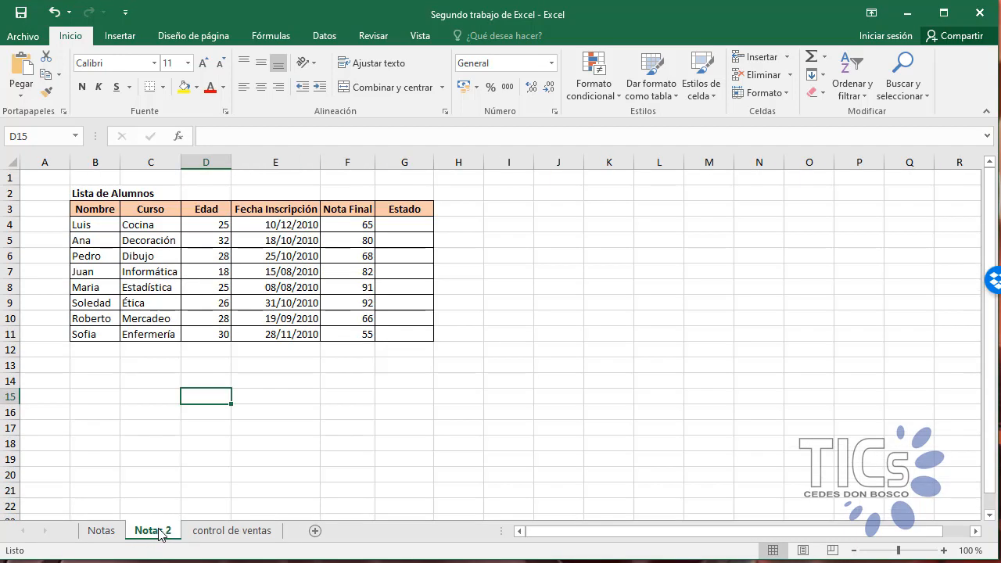
pyautogui.click(109, 535)
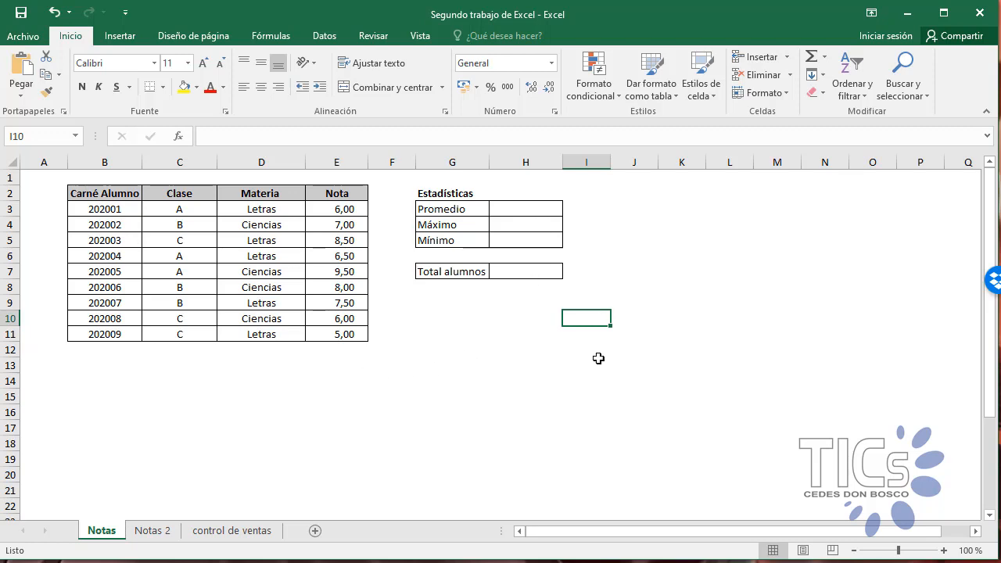
pyautogui.click(682, 319)
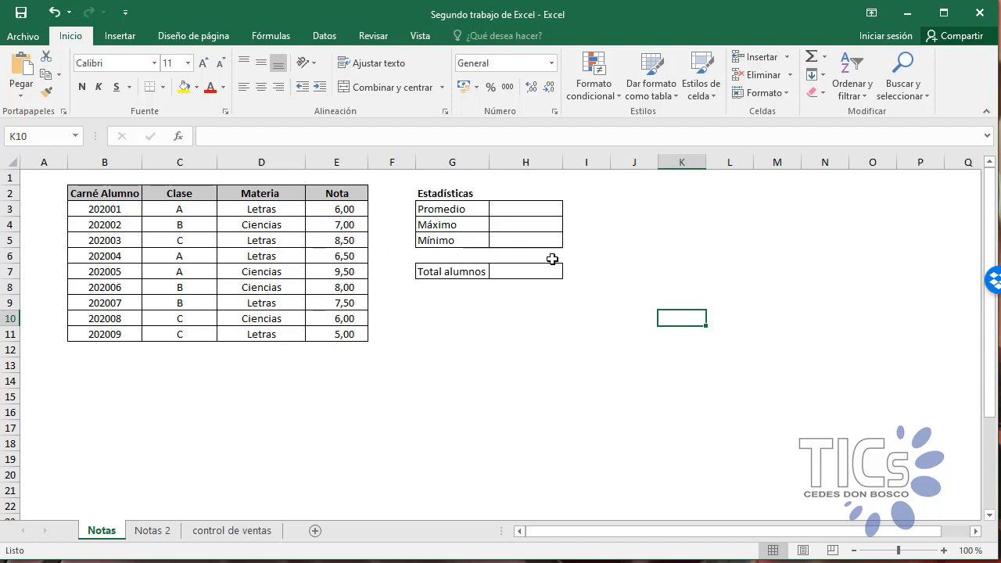
# Step: Calculate the average grade in the Promedio cell H3 with the formula =suma(E3:E11)/9
pyautogui.click(509, 208)
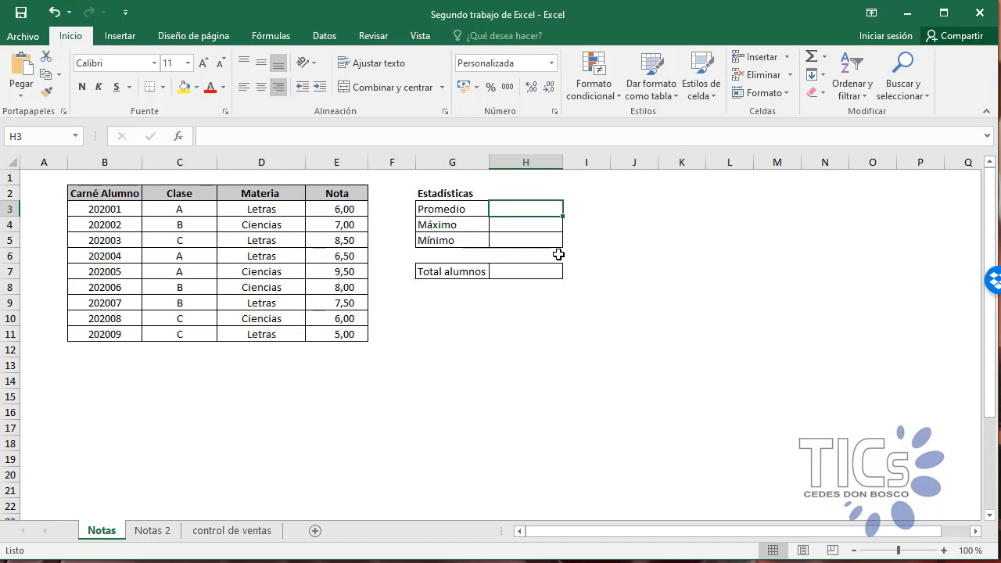
pyautogui.write('=')
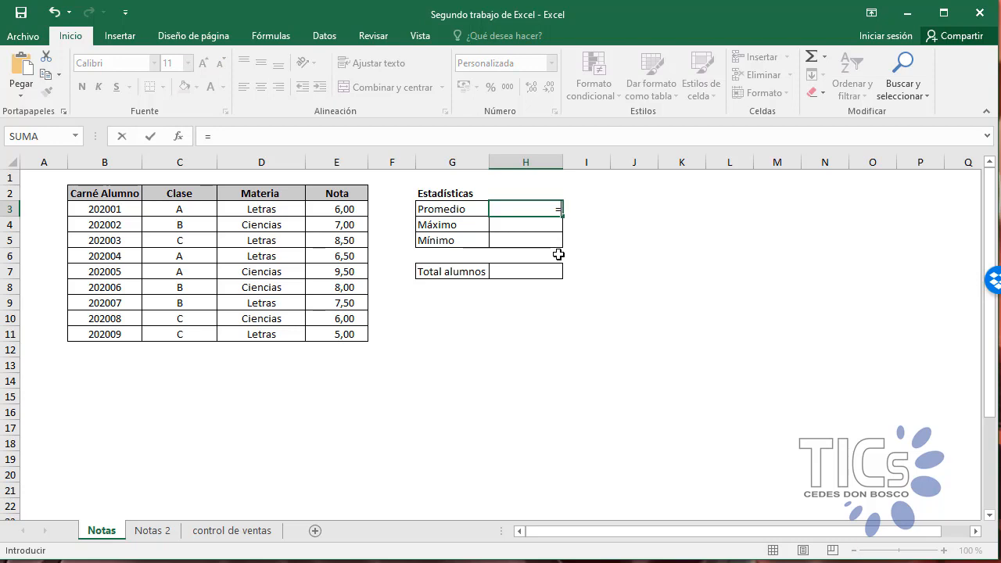
pyautogui.write('suma')
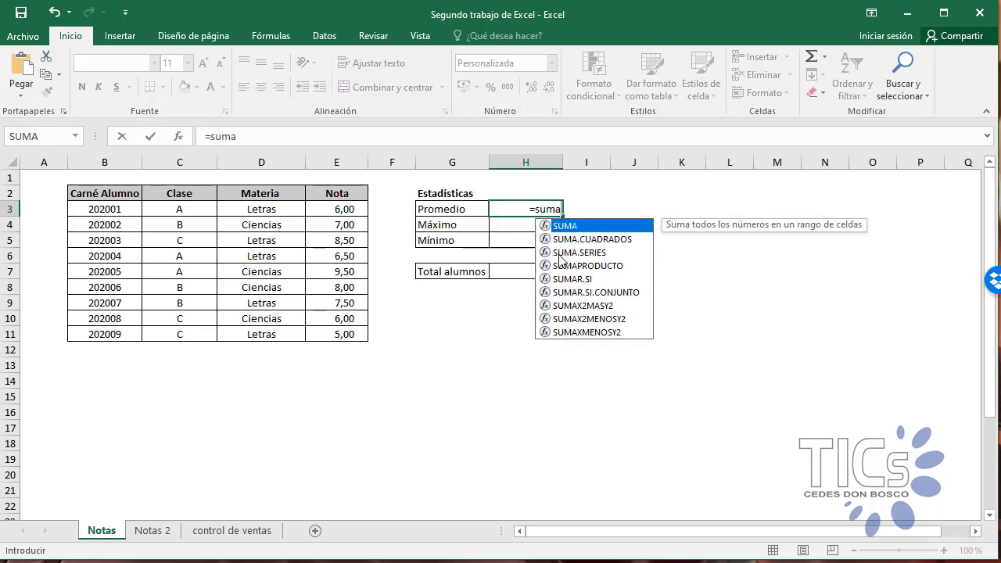
pyautogui.write('(')
pyautogui.click(348, 209)
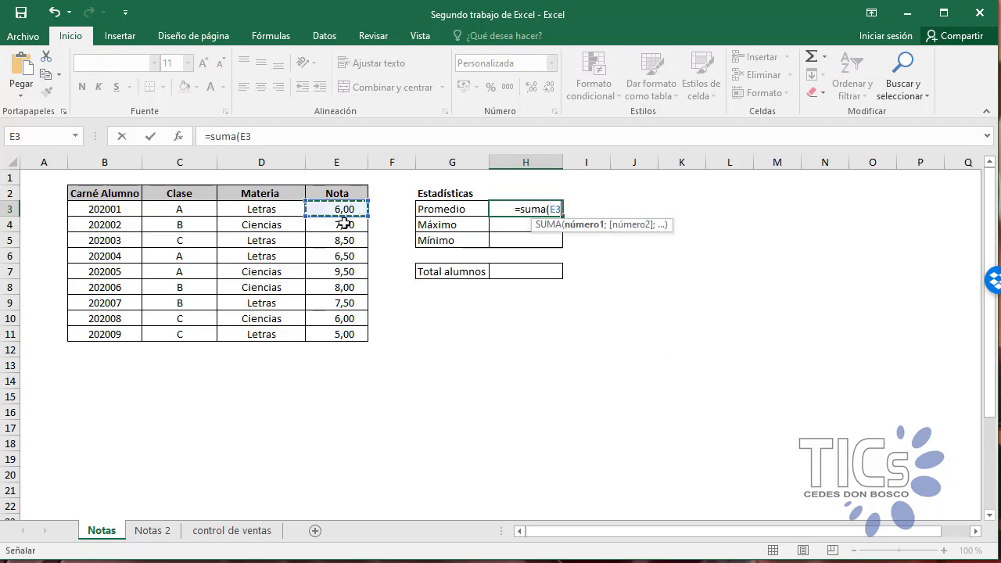
pyautogui.moveTo(344, 223); pyautogui.dragTo(334, 339)
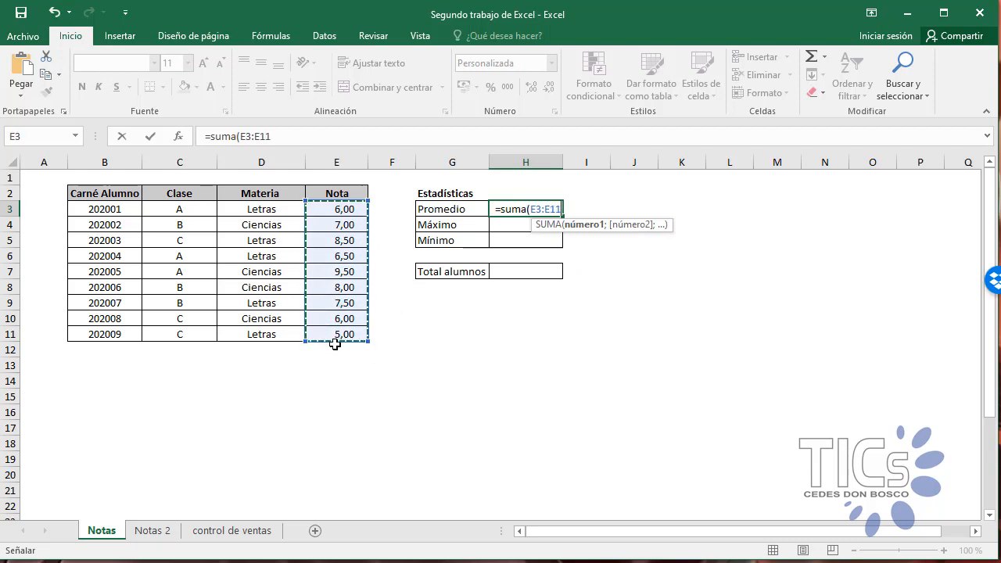
pyautogui.write(')/')
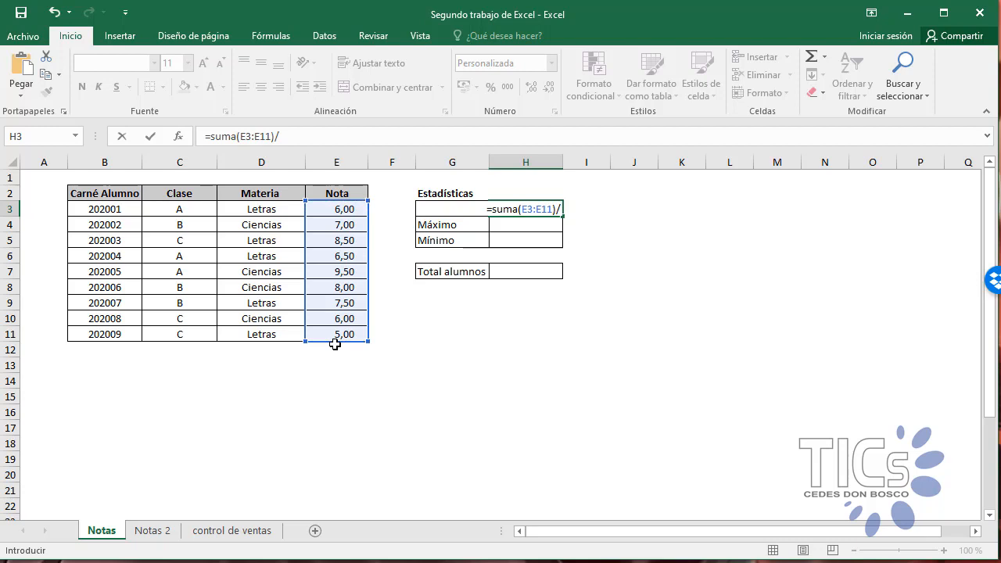
pyautogui.write('9')
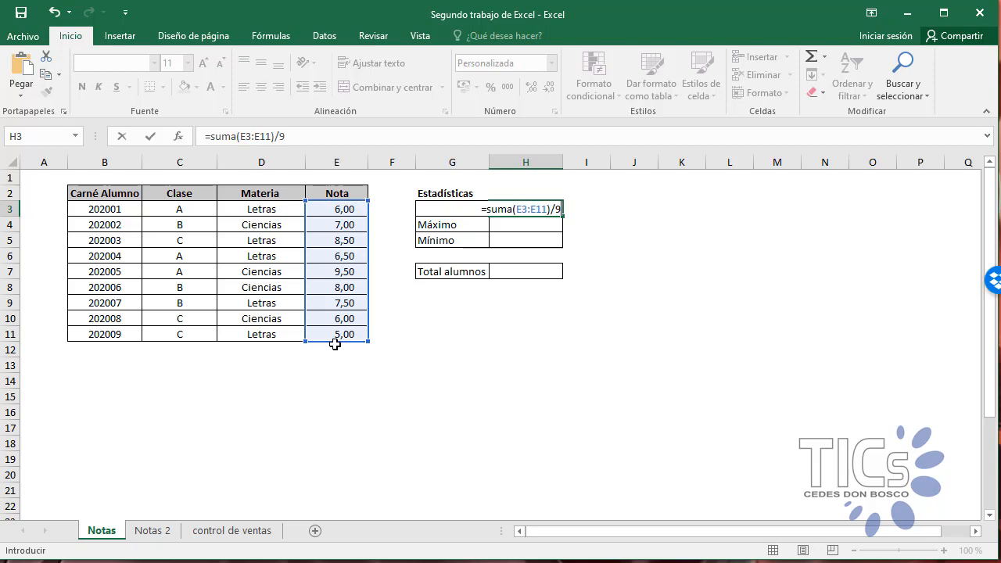
pyautogui.press('Return')
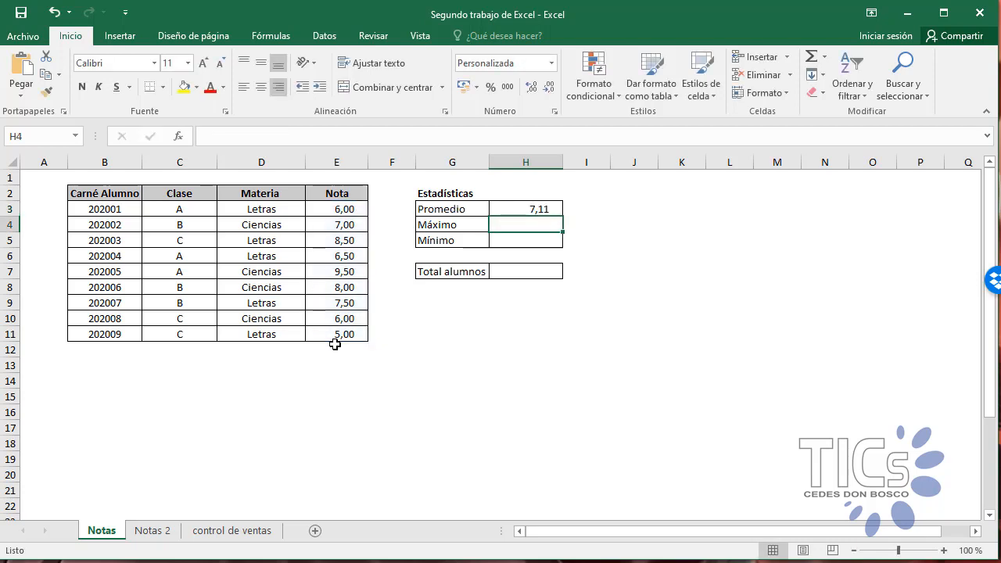
# Step: Clear the sum-and-divide formula from the Promedio cell H3
pyautogui.click(523, 208)
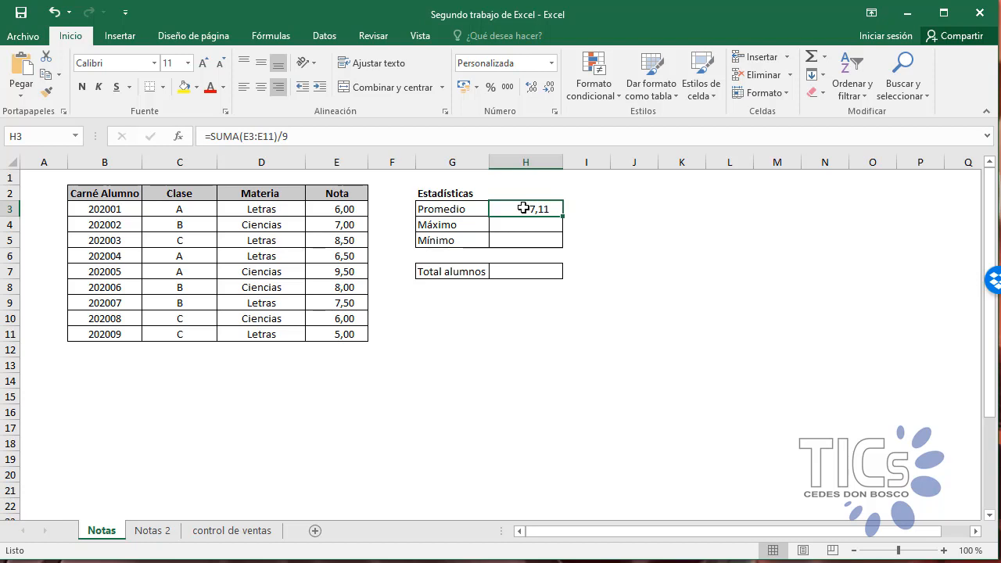
pyautogui.press('Delete')
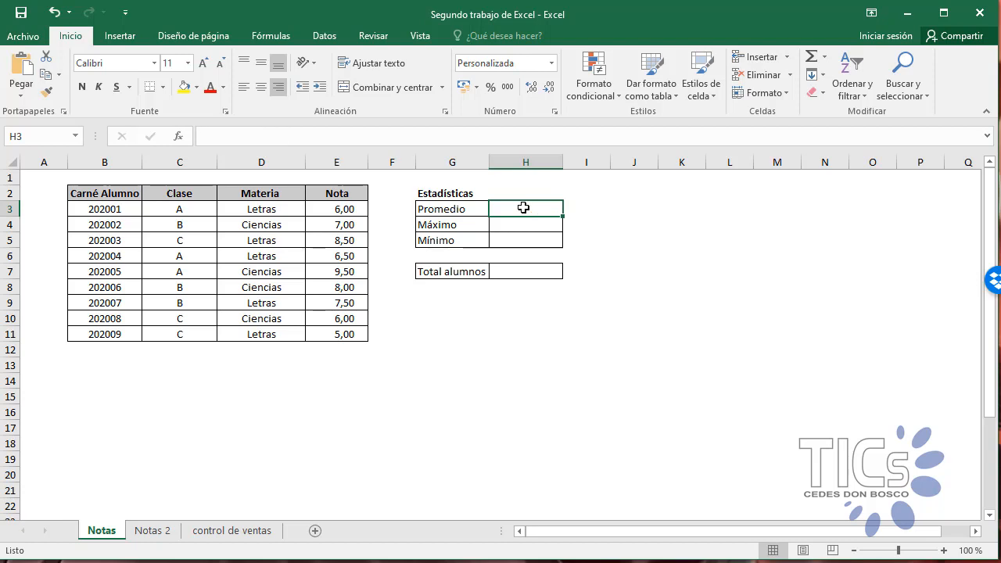
pyautogui.click(557, 329)
# Step: Start a PROMEDIO function formula in the Promedio cell H3, up to its opening parenthesis
pyautogui.click(539, 207)
pyautogui.write('=promedio')
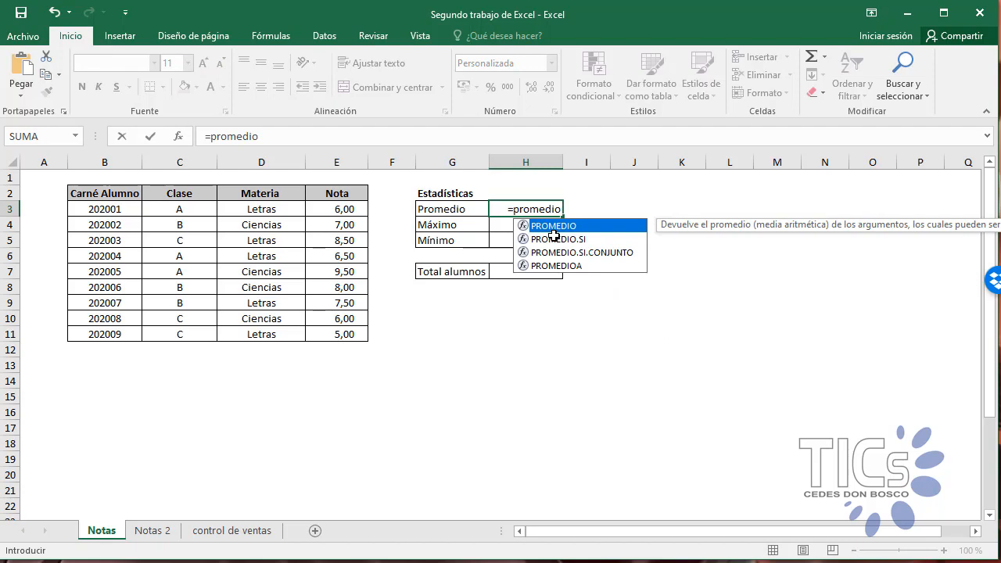
pyautogui.write('(')
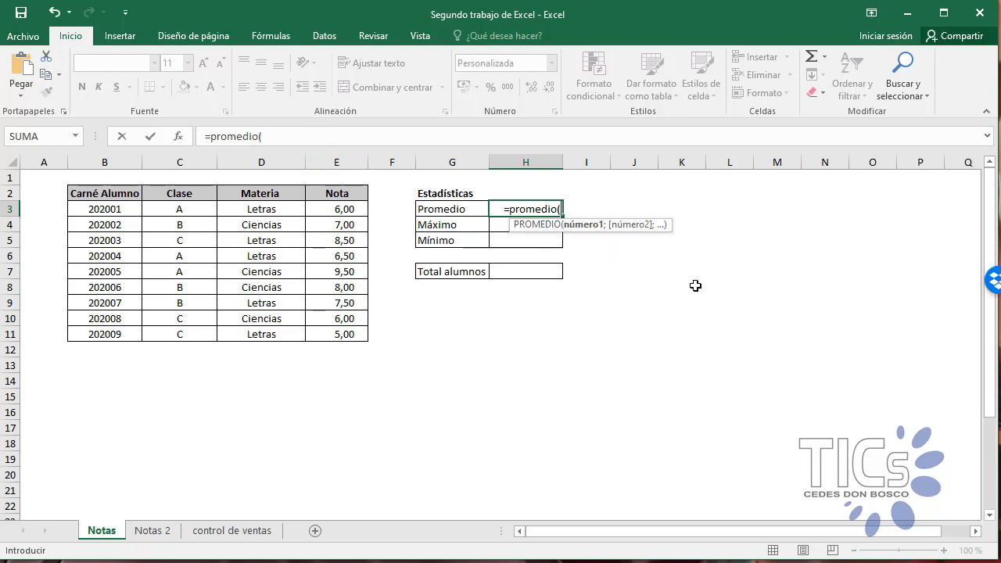
# Step: Try writing the range E3:E11 by hand as the PROMEDIO argument, and remove it back to the opening parenthesis
pyautogui.write('E3')
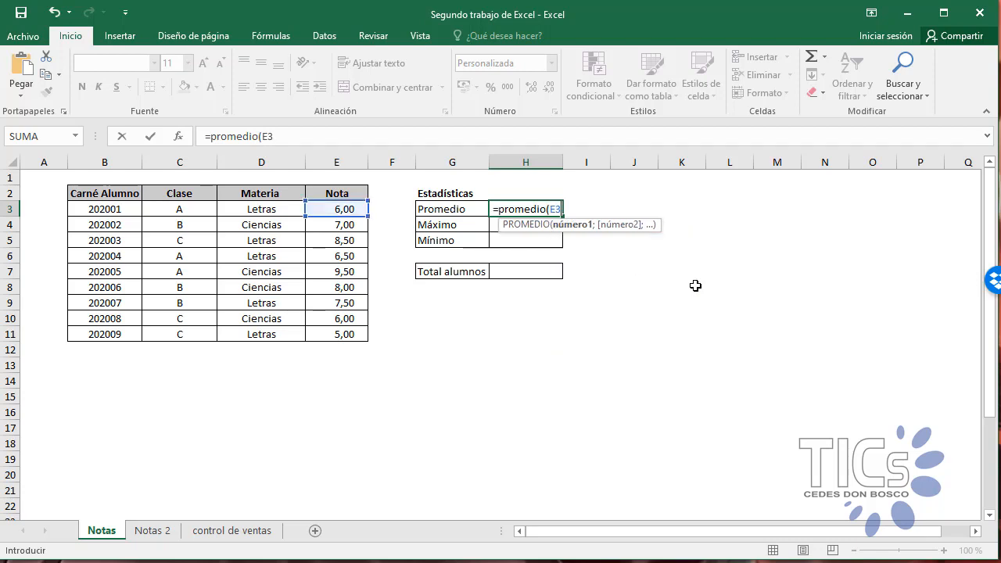
pyautogui.write(':')
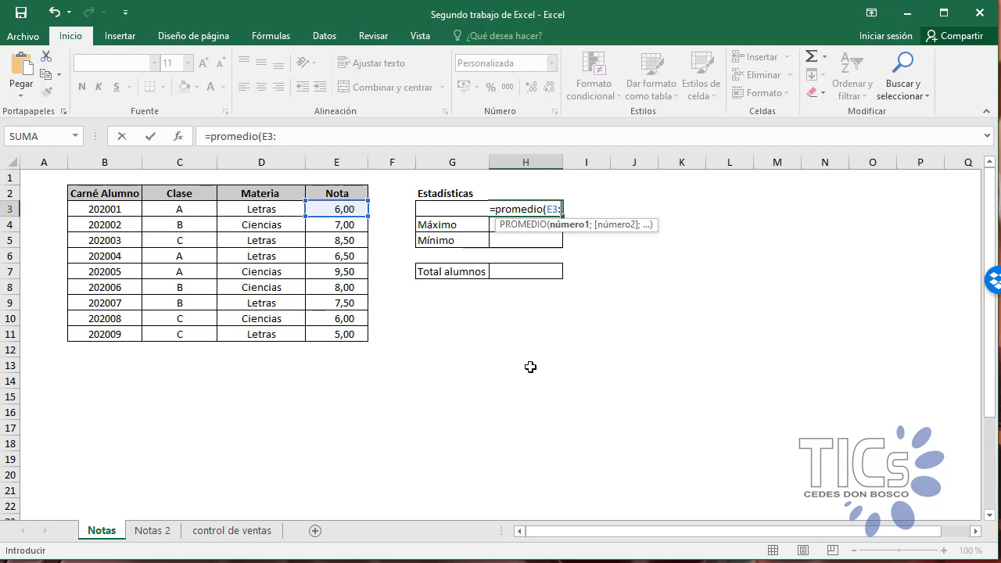
pyautogui.write('E11')
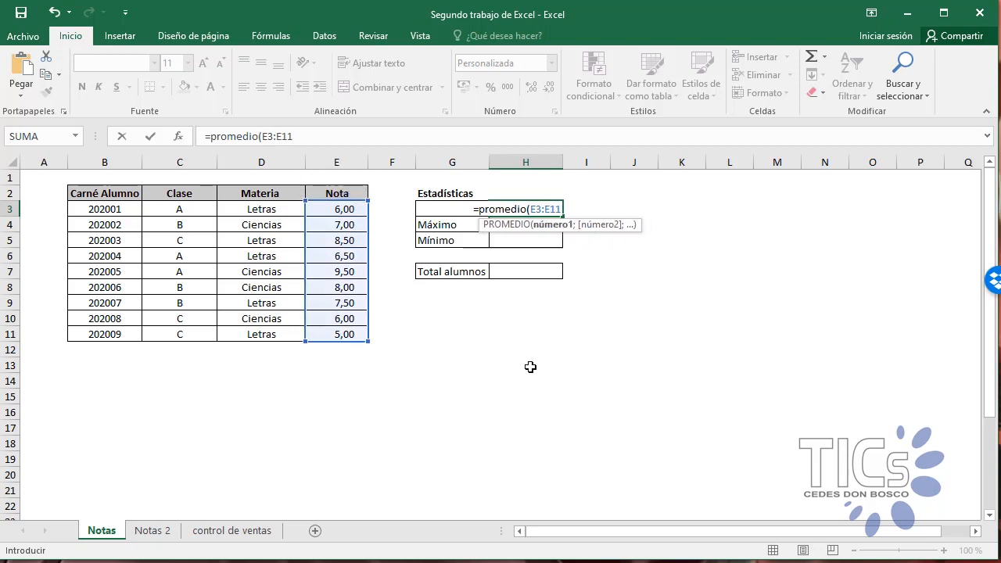
pyautogui.write(')')
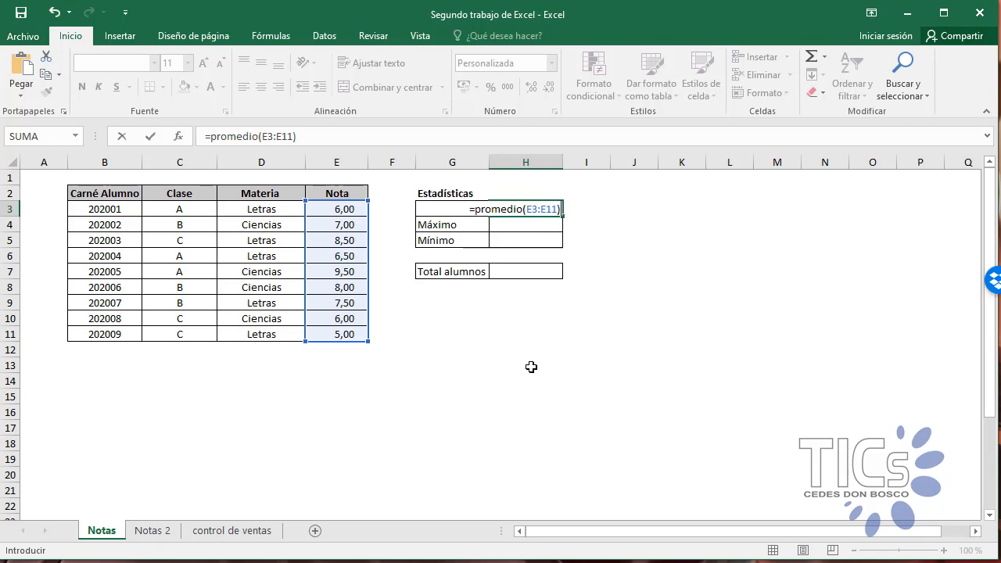
pyautogui.press('BackSpace')
pyautogui.press('BackSpace')
pyautogui.press('BackSpace')
pyautogui.press('BackSpace')
pyautogui.press('BackSpace')
pyautogui.press('BackSpace')
pyautogui.press('BackSpace')
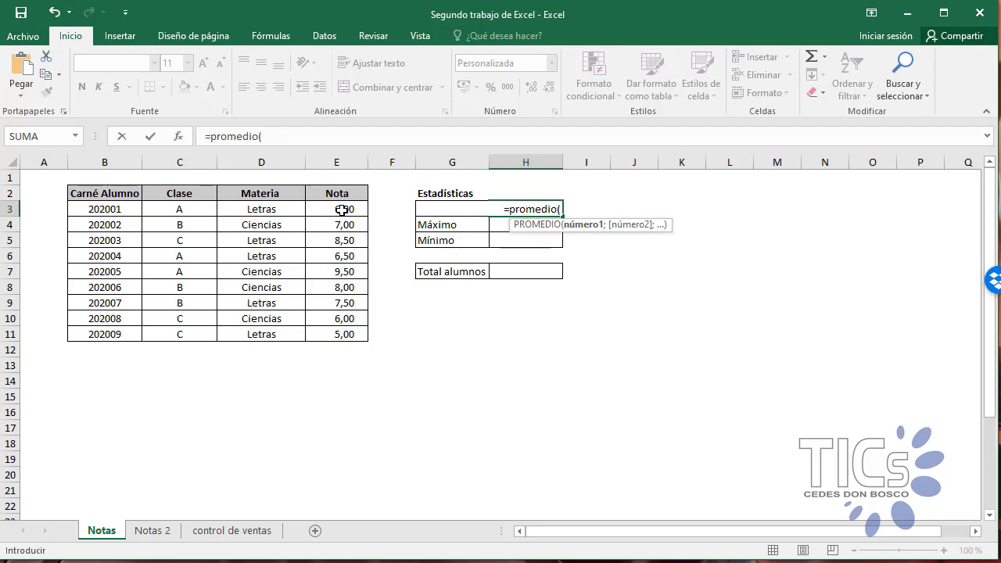
# Step: Complete the PROMEDIO formula in H3 with the grades range E3:E11 picked from the Nota column
pyautogui.moveTo(341, 208); pyautogui.dragTo(327, 332)
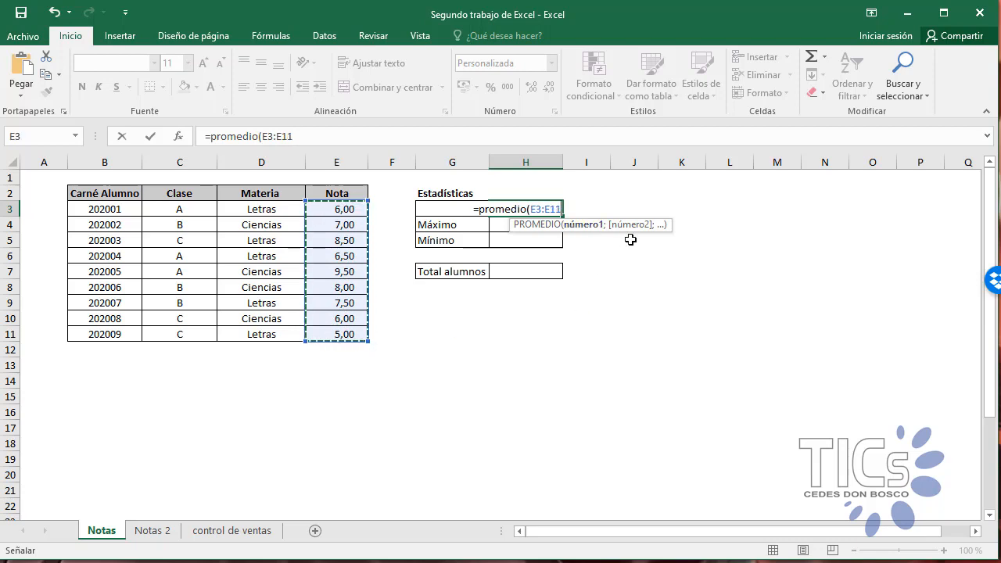
pyautogui.write(')')
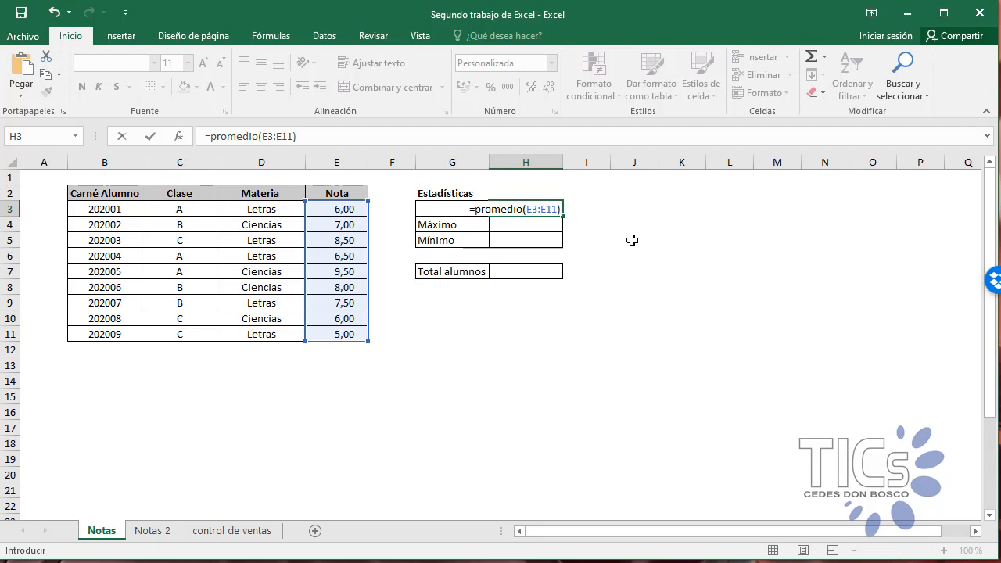
pyautogui.press('Return')
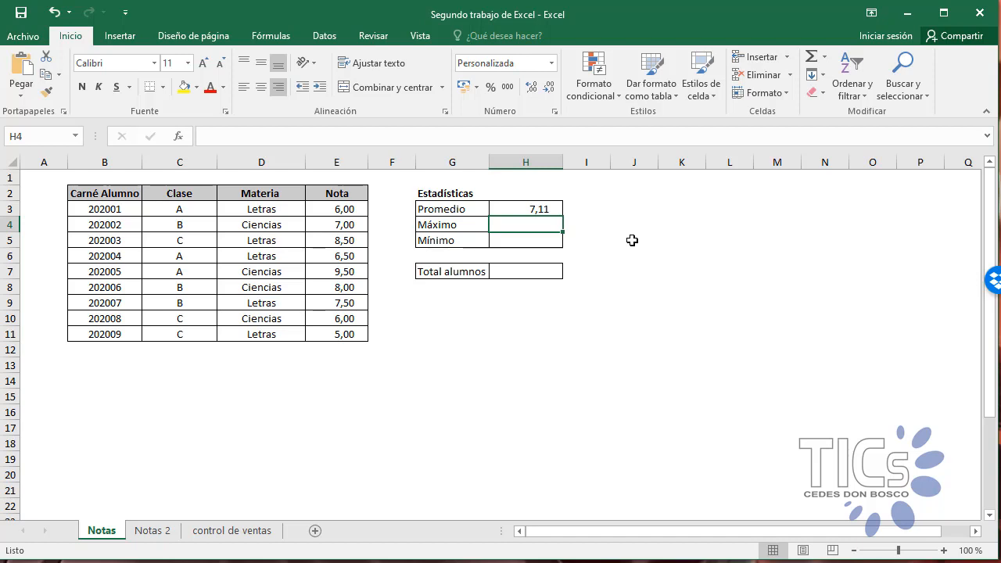
# Step: Calculate the highest grade in the Máximo cell H4 with =max(E3:E11)
pyautogui.doubleClick(528, 222)
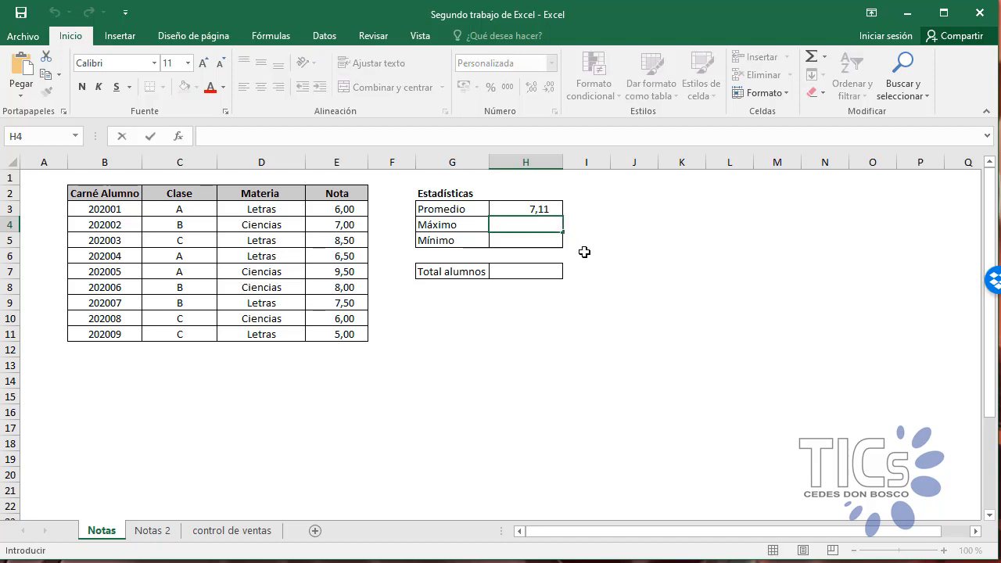
pyautogui.write('=')
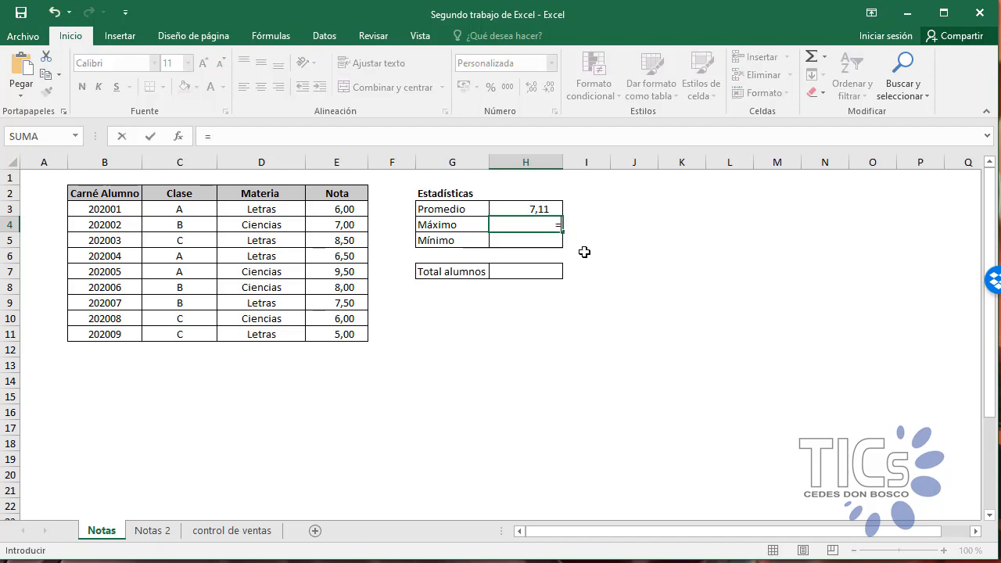
pyautogui.write('max')
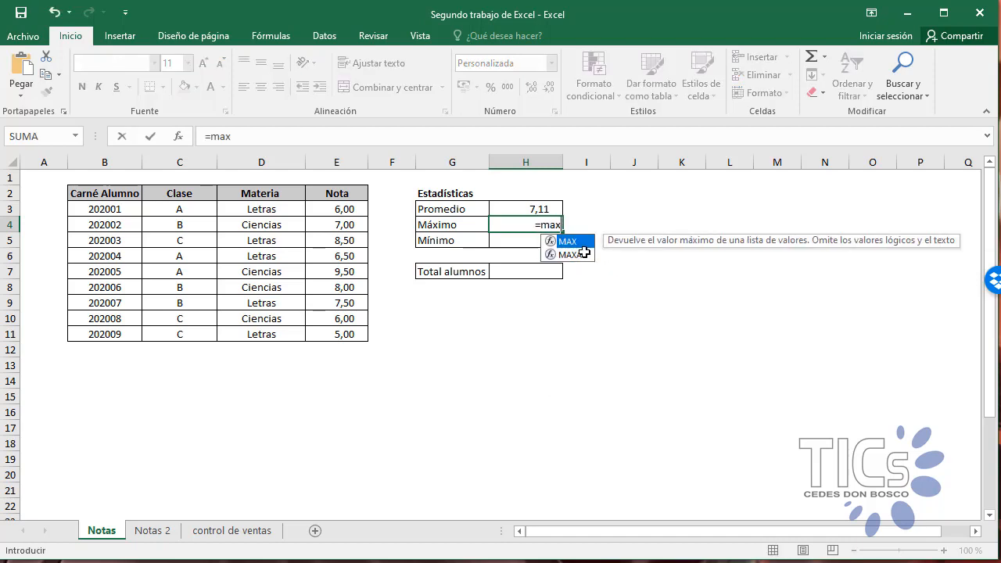
pyautogui.write('(')
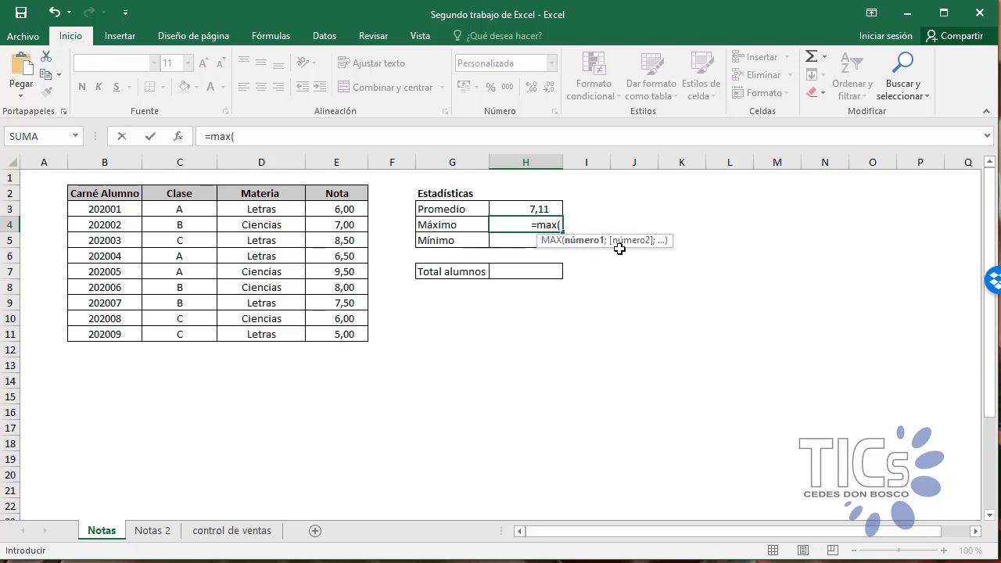
pyautogui.moveTo(335, 208); pyautogui.dragTo(332, 335)
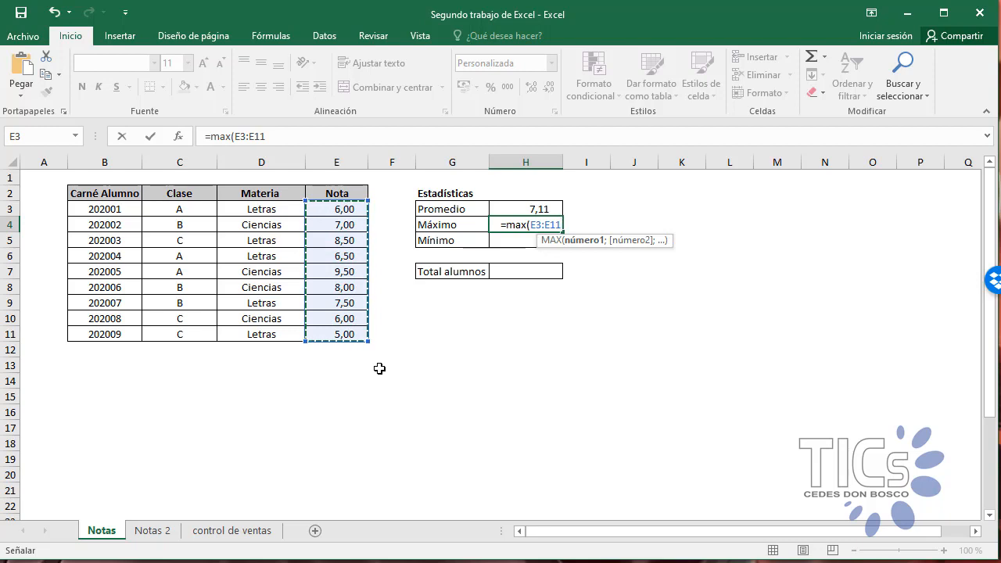
pyautogui.write(')')
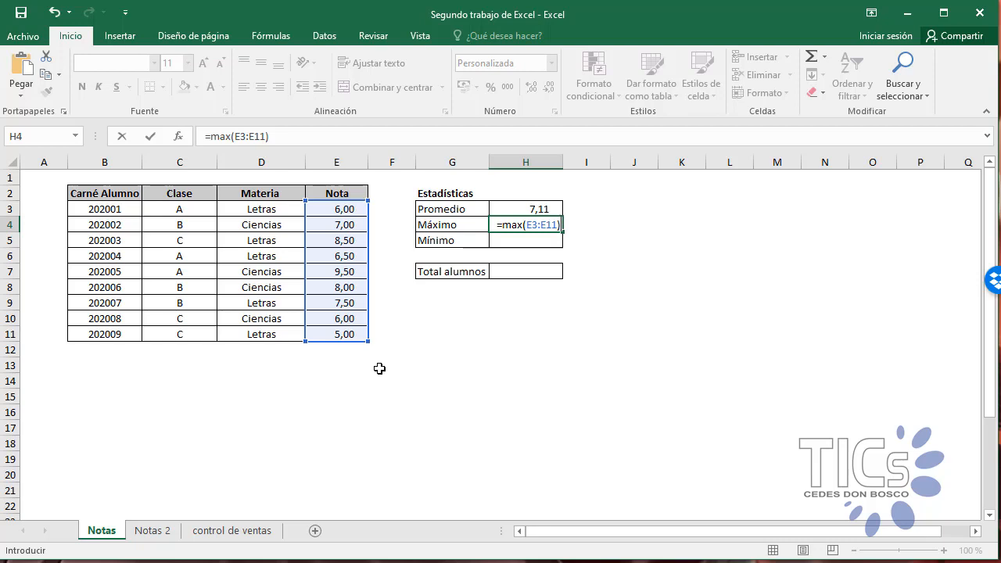
pyautogui.press('Return')
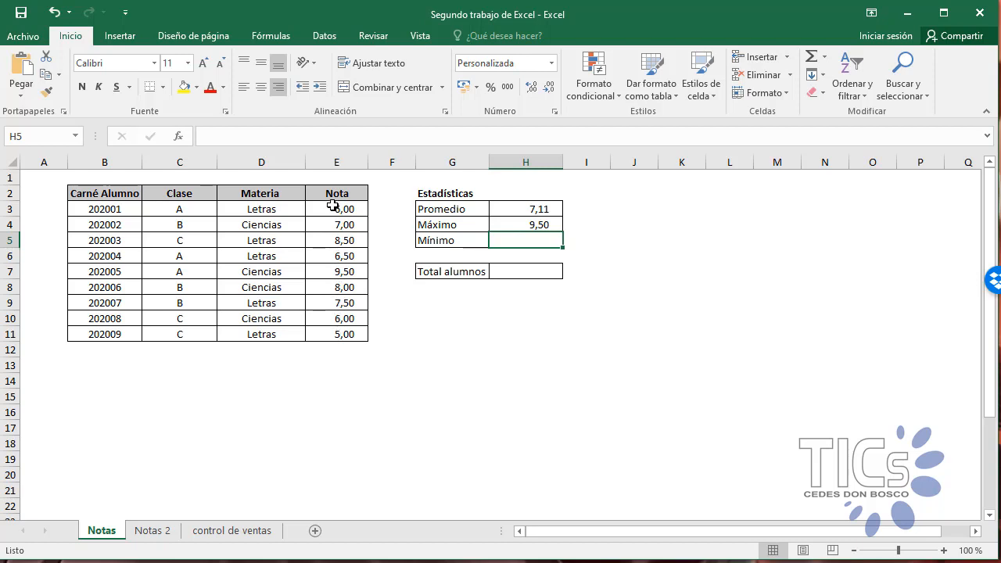
# Step: Calculate the lowest grade in the Mínimo cell H5 with =min(E3:E11)
pyautogui.doubleClick(502, 240)
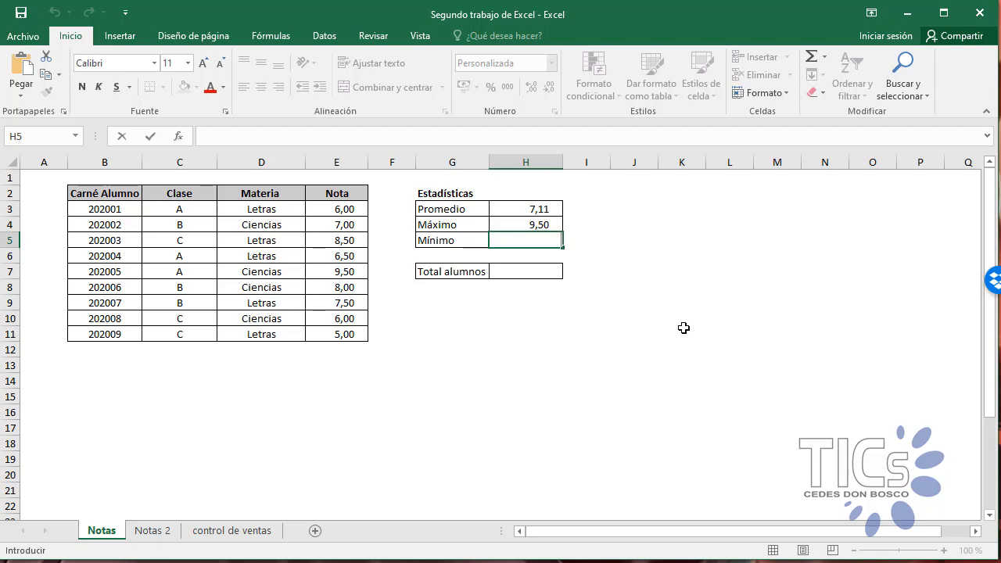
pyautogui.write('=min')
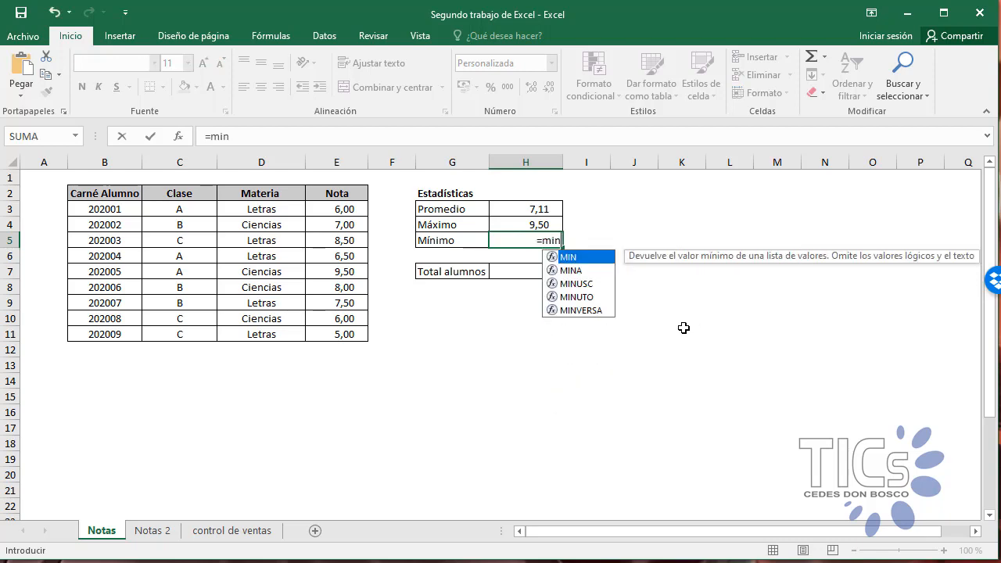
pyautogui.write('(')
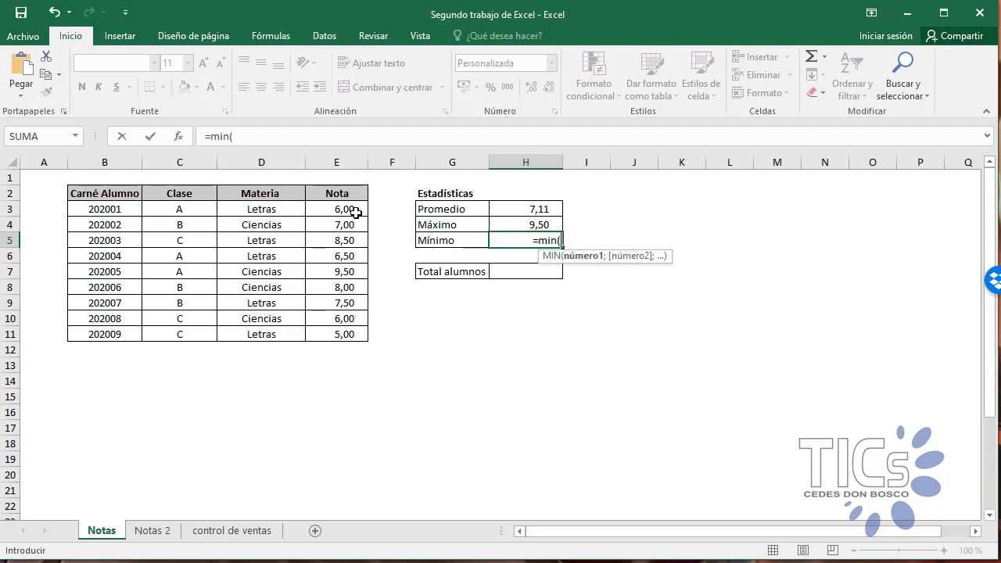
pyautogui.moveTo(351, 211); pyautogui.dragTo(329, 333)
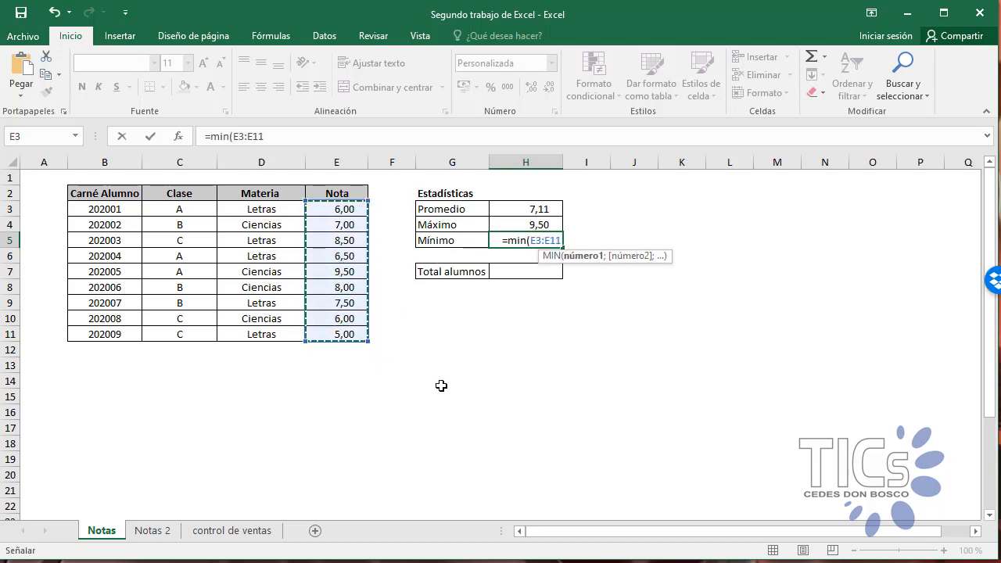
pyautogui.write(')')
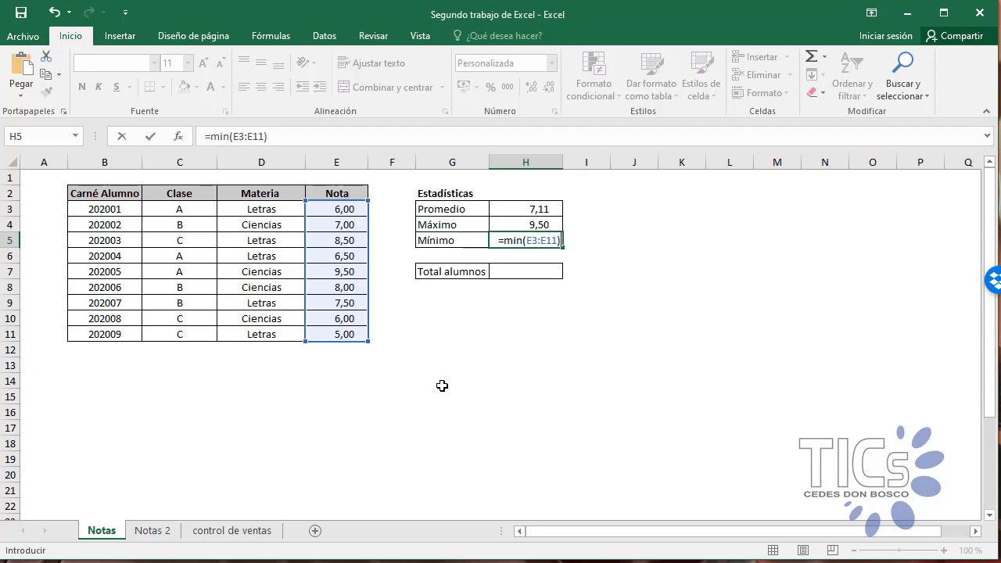
pyautogui.press('Return')
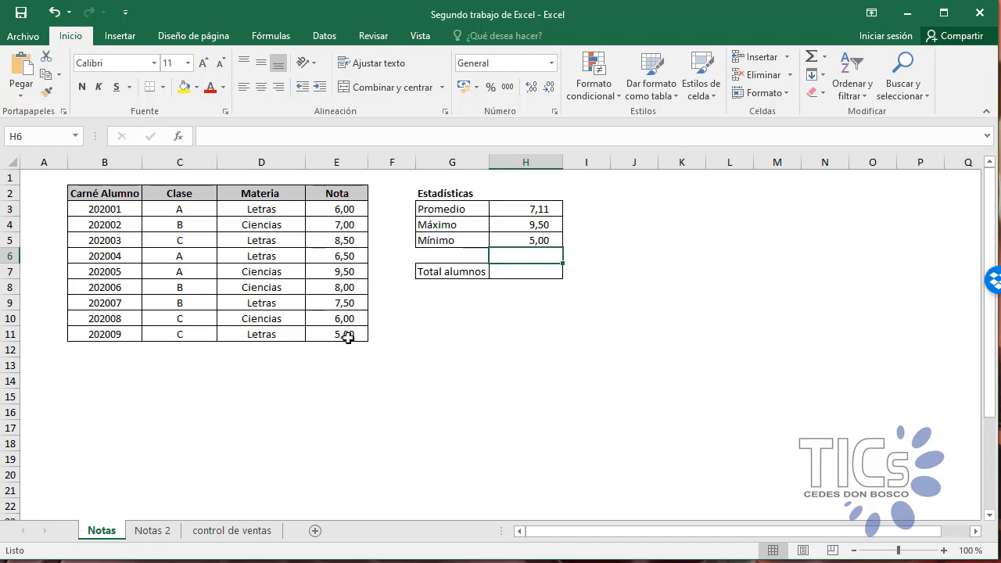
# Step: Count the students in the Total alumnos cell H7 with =contara(E3:E11)
pyautogui.click(512, 270)
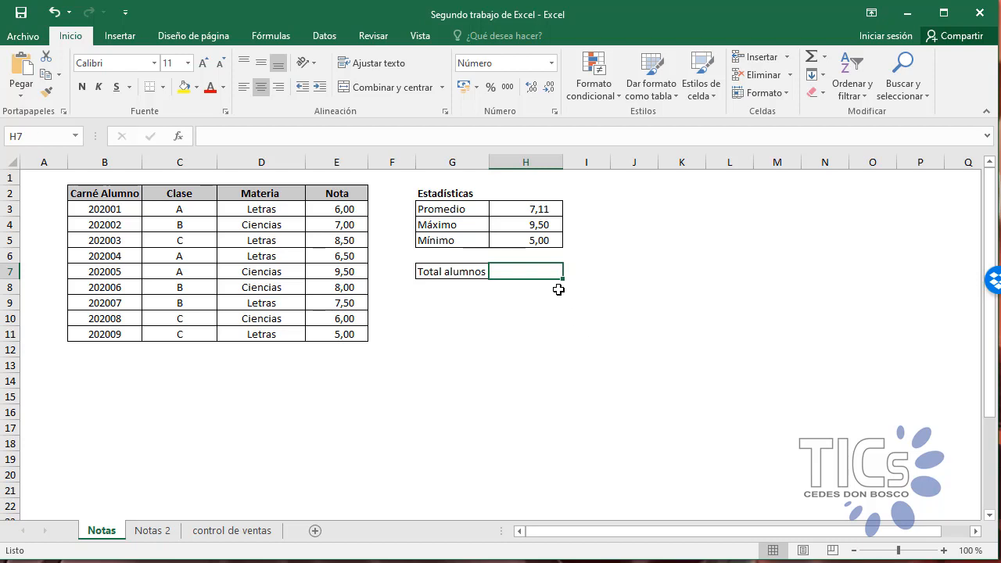
pyautogui.write('=contara')
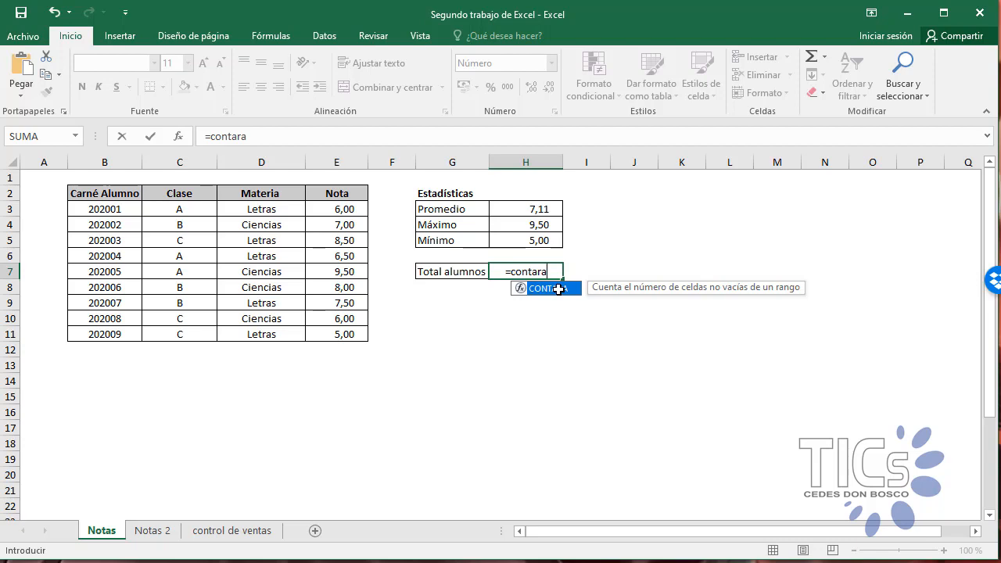
pyautogui.write('(')
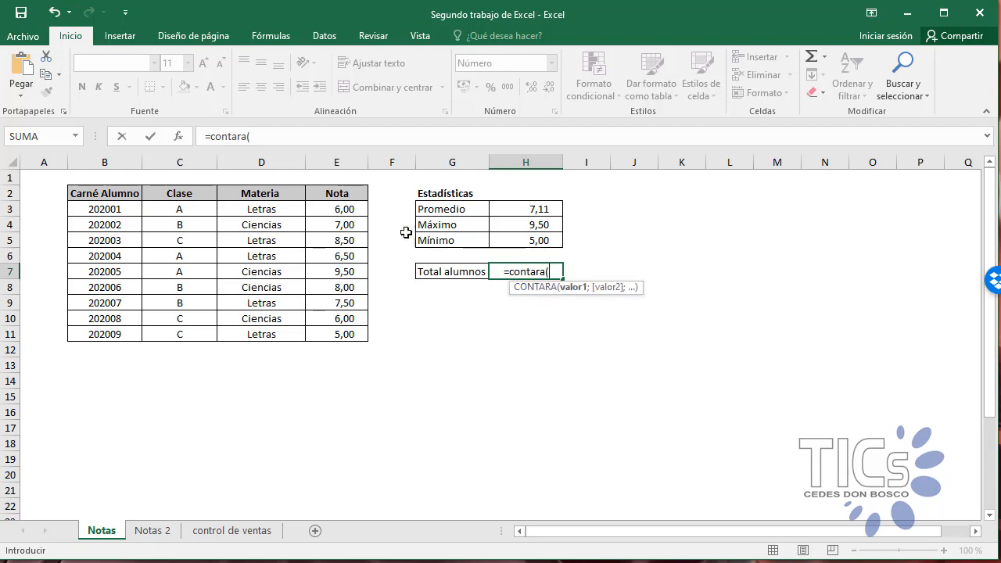
pyautogui.moveTo(354, 212); pyautogui.dragTo(338, 329)
pyautogui.write(')')
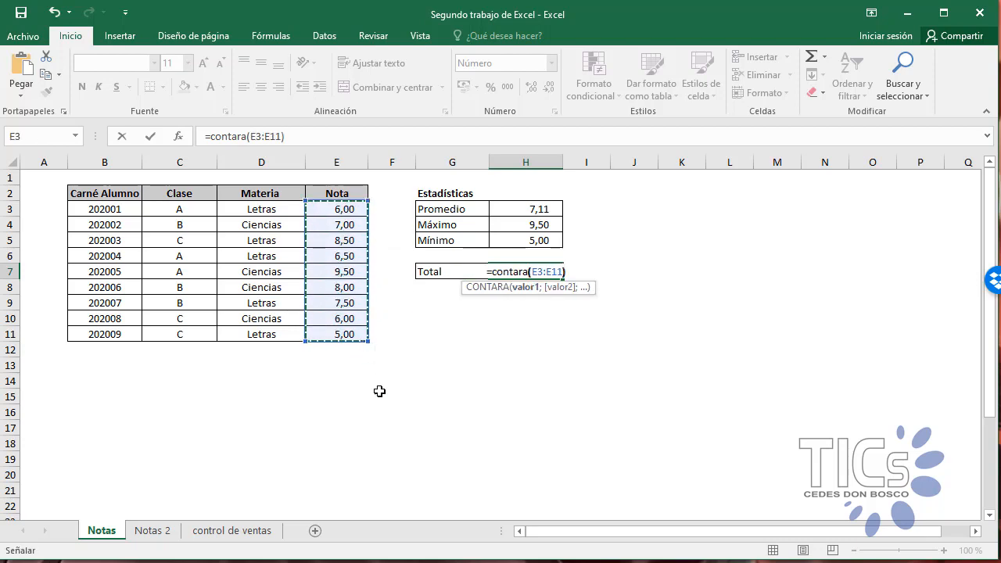
pyautogui.press('Return')
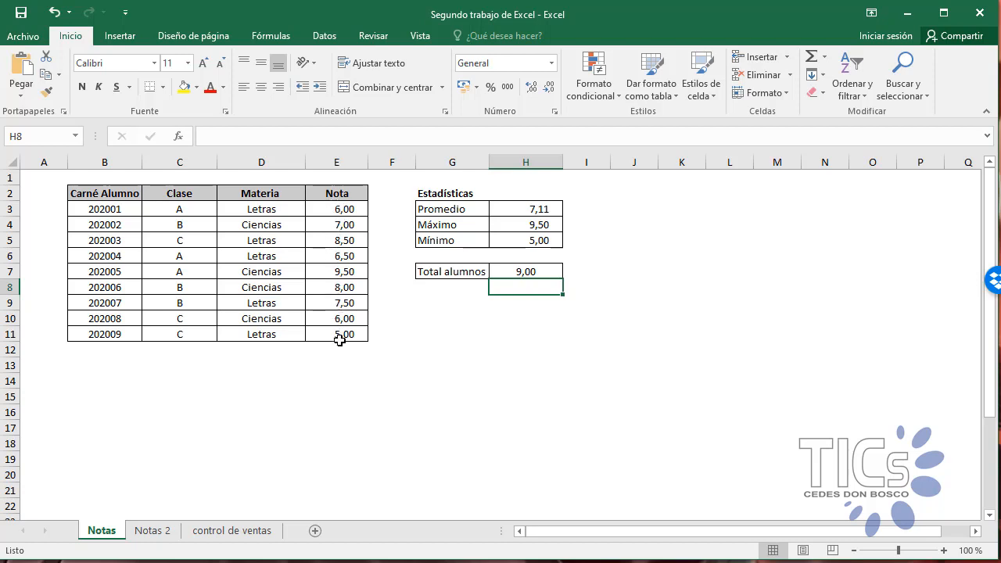
# Step: Clear the grades in E4, E7 and E11 of the Nota column to test the statistics formulas
pyautogui.click(353, 226)
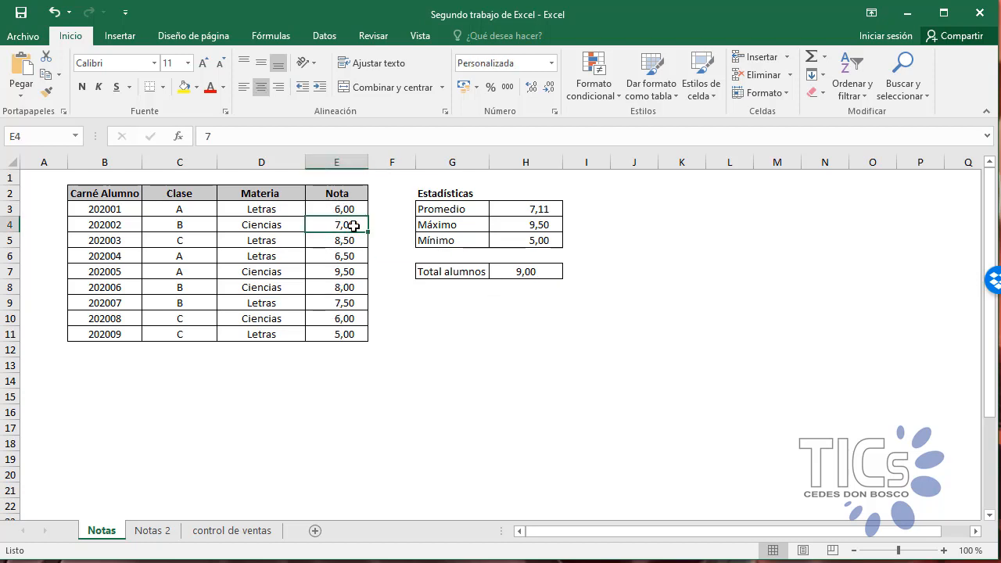
pyautogui.press('Delete')
pyautogui.click(346, 272)
pyautogui.press('Delete')
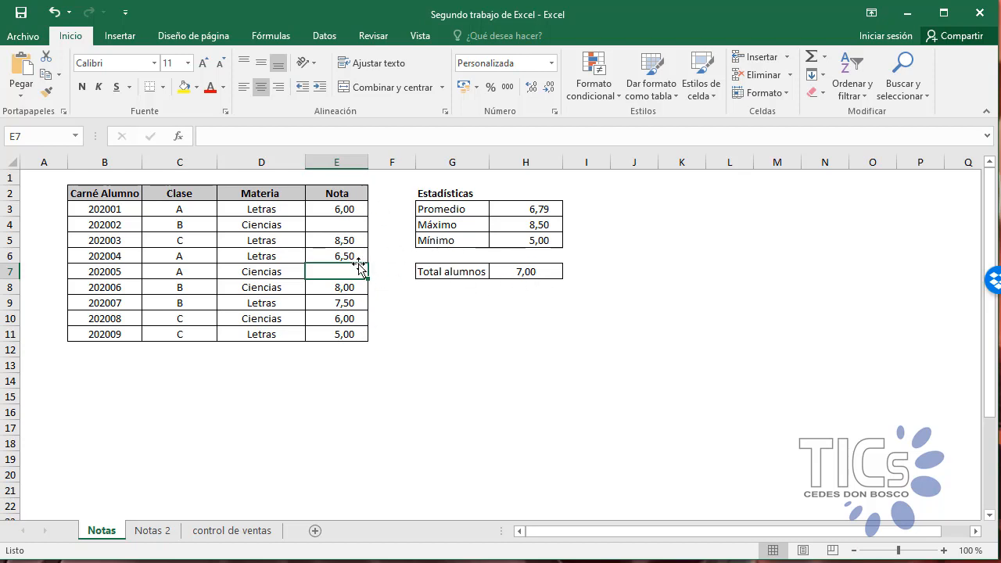
pyautogui.click(344, 226)
pyautogui.click(356, 272)
pyautogui.click(353, 335)
pyautogui.press('Delete')
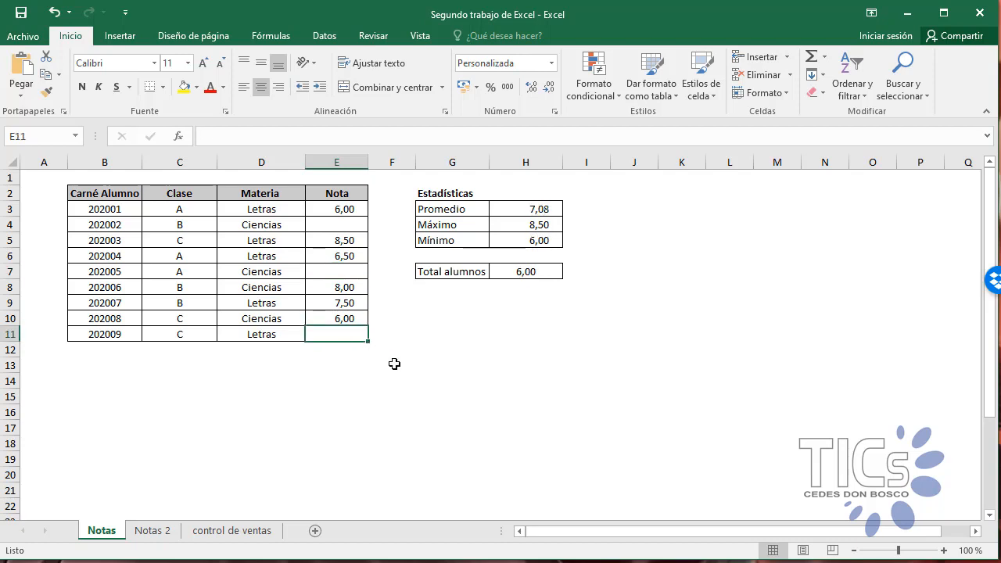
# Step: Undo the clearing of the three grades in the Nota column
pyautogui.hotkey('ctrl', 'c')
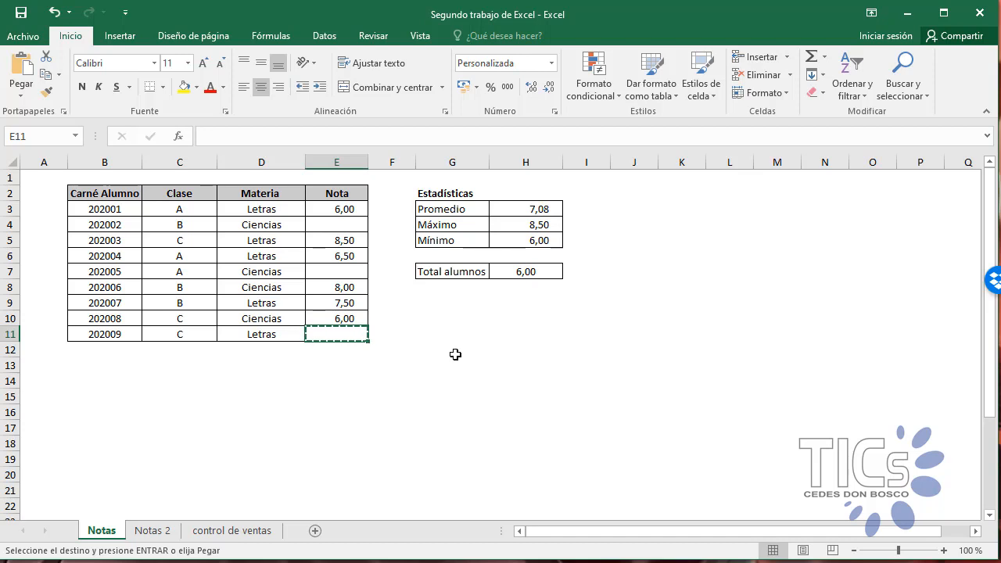
pyautogui.hotkey('ctrl', 'z')
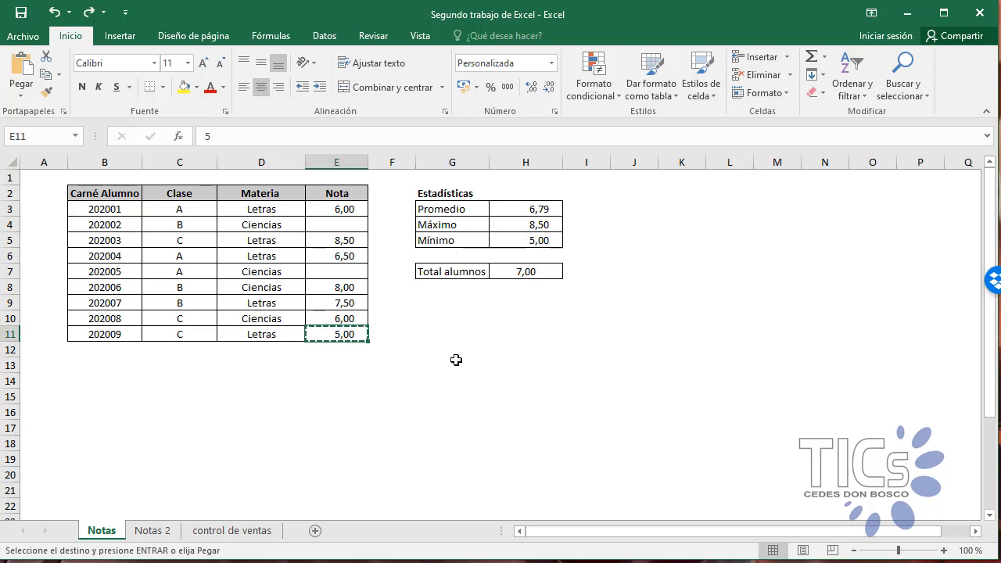
pyautogui.hotkey('ctrl', 'z')
pyautogui.hotkey('ctrl', 'z')
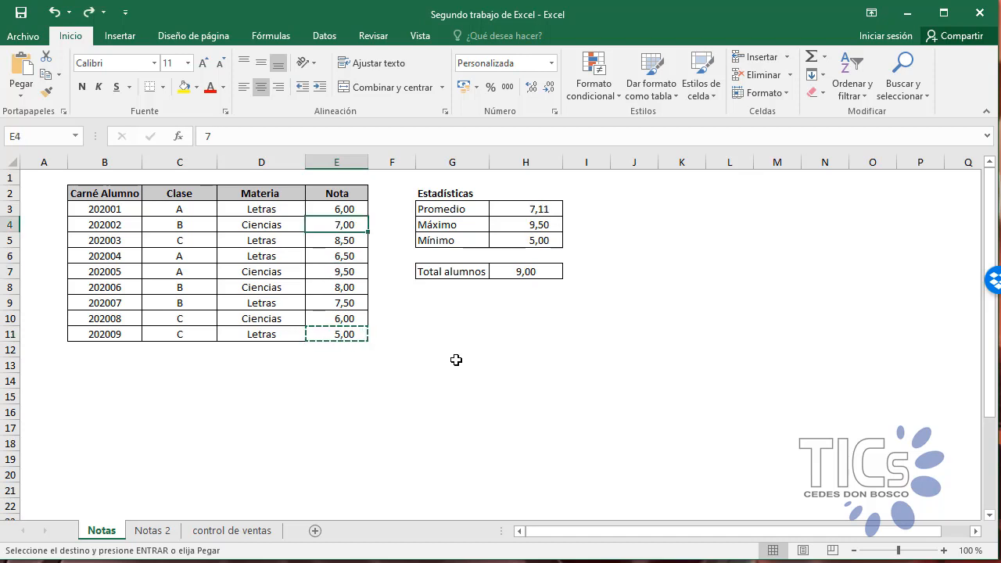
pyautogui.click(455, 360)
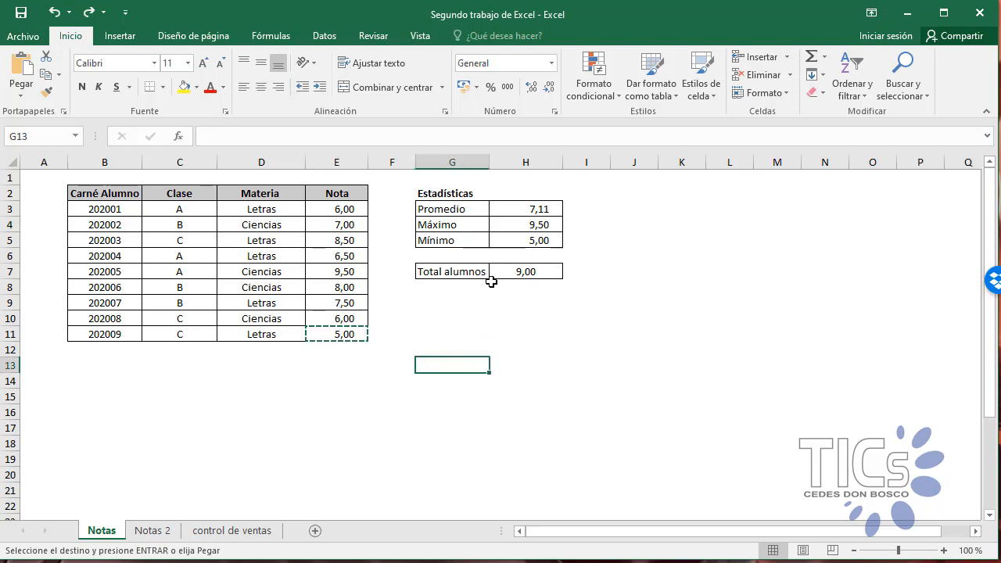
# Step: Review the formulas in the Promedio, Máximo, Mínimo and Total alumnos cells, and clear the leftover copy selection on E11
pyautogui.click(533, 207)
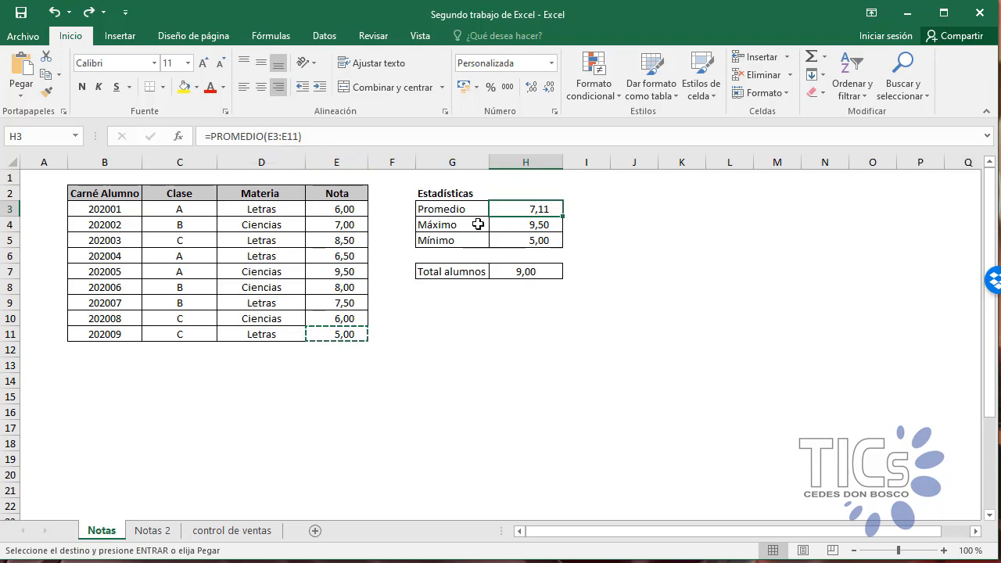
pyautogui.click(516, 224)
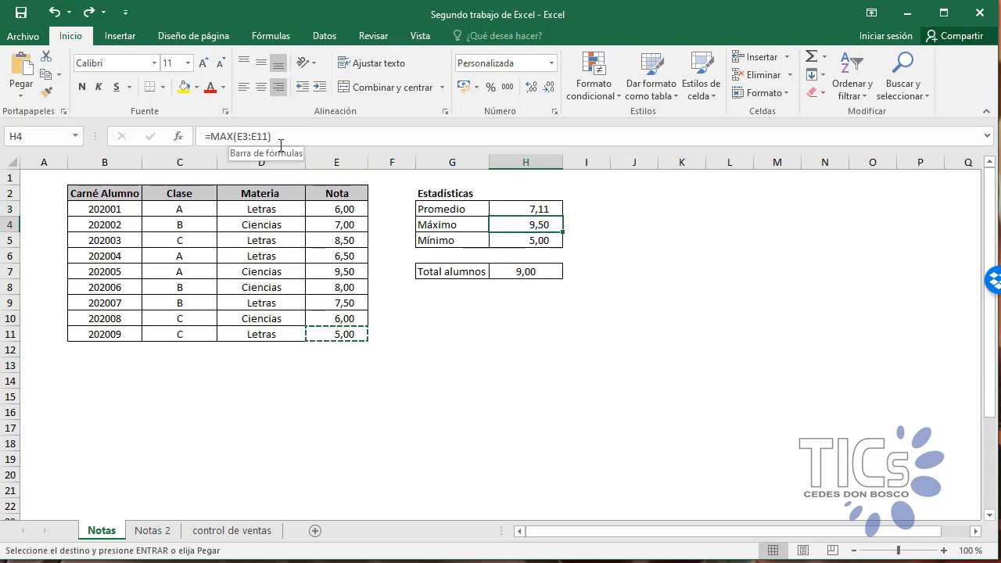
pyautogui.click(498, 237)
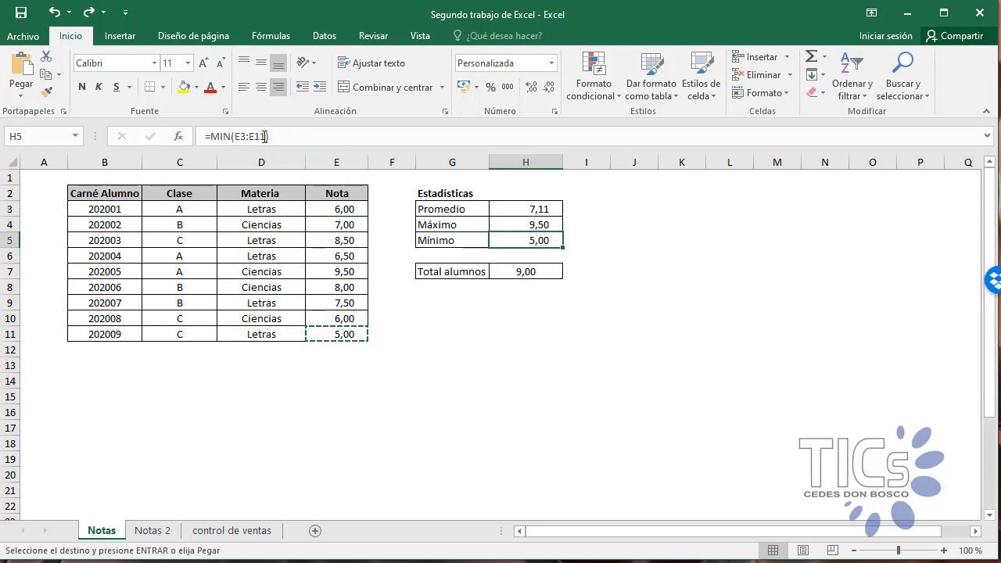
pyautogui.click(521, 271)
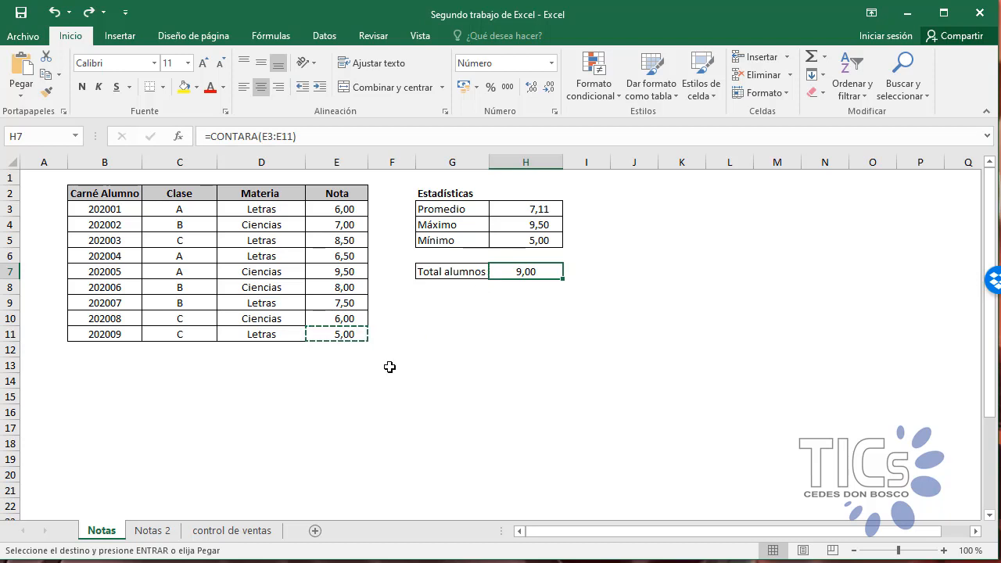
pyautogui.click(529, 321)
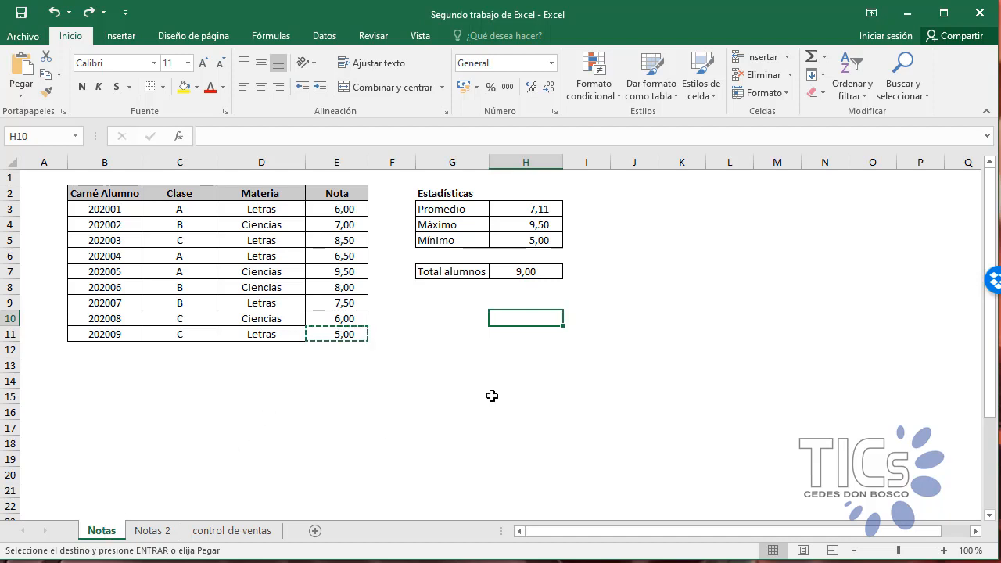
pyautogui.press('Escape')
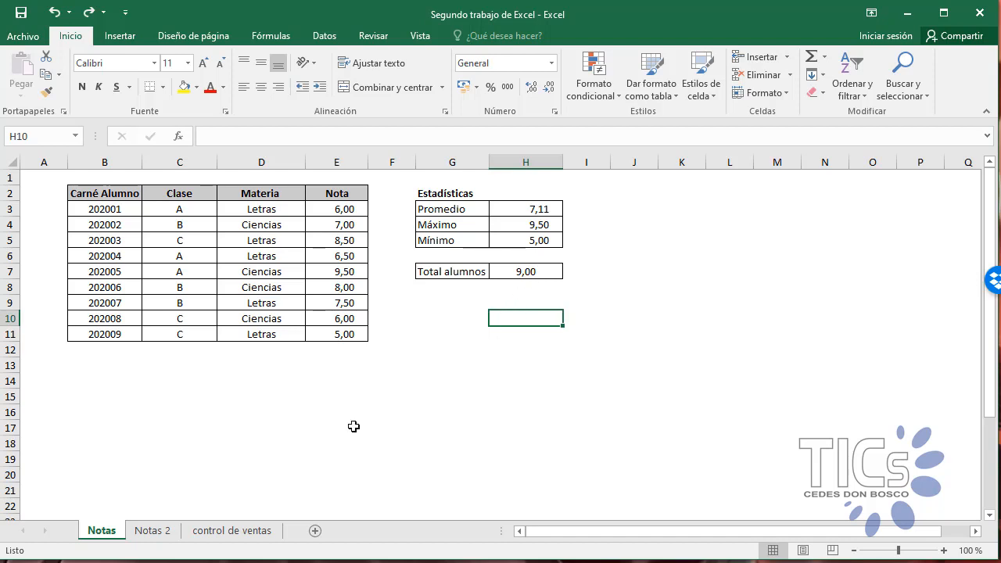
# Step: Open the Notas 2 sheet and widen the Estado column G of the Lista de Alumnos table slightly
pyautogui.click(153, 532)
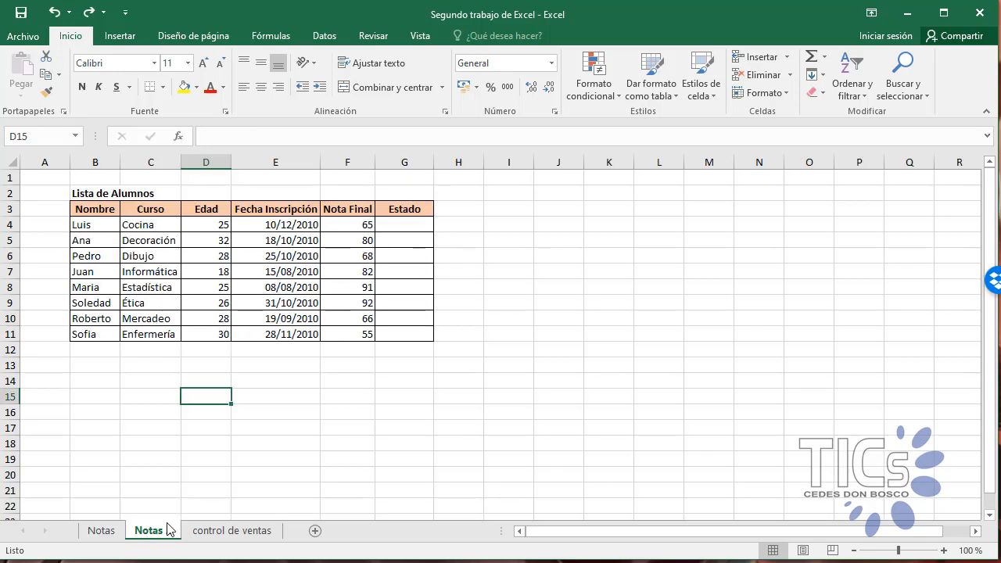
pyautogui.click(315, 435)
pyautogui.moveTo(435, 161); pyautogui.dragTo(453, 157)
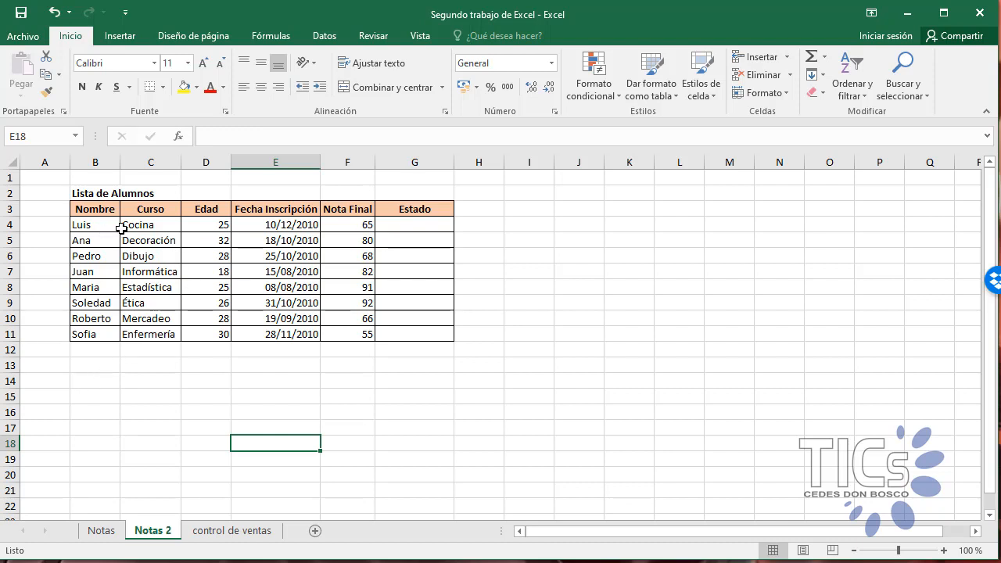
pyautogui.moveTo(106, 225); pyautogui.dragTo(97, 317)
pyautogui.click(313, 366)
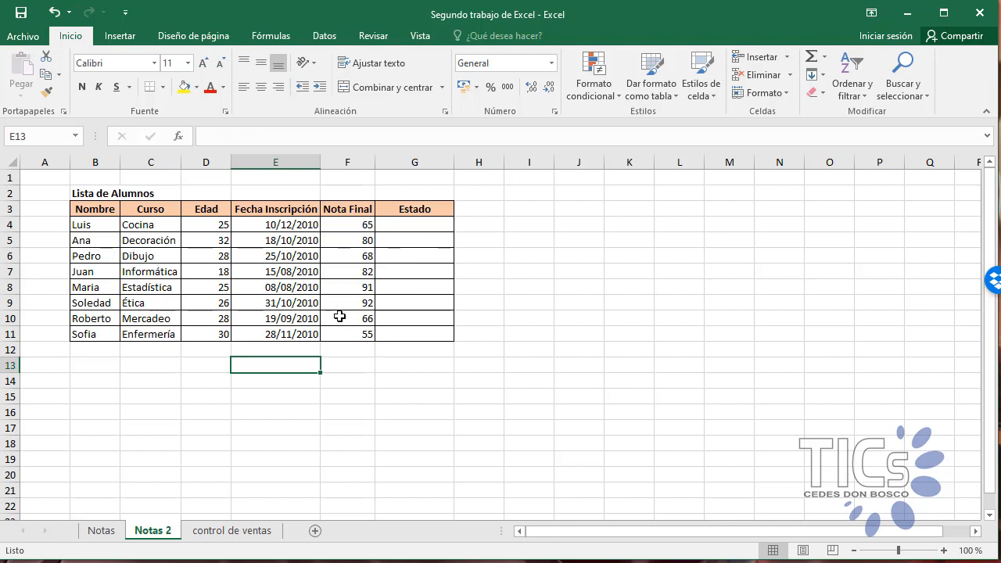
# Step: Begin a SI formula in the first Estado cell, G4, with the logical test F4>69
pyautogui.click(430, 226)
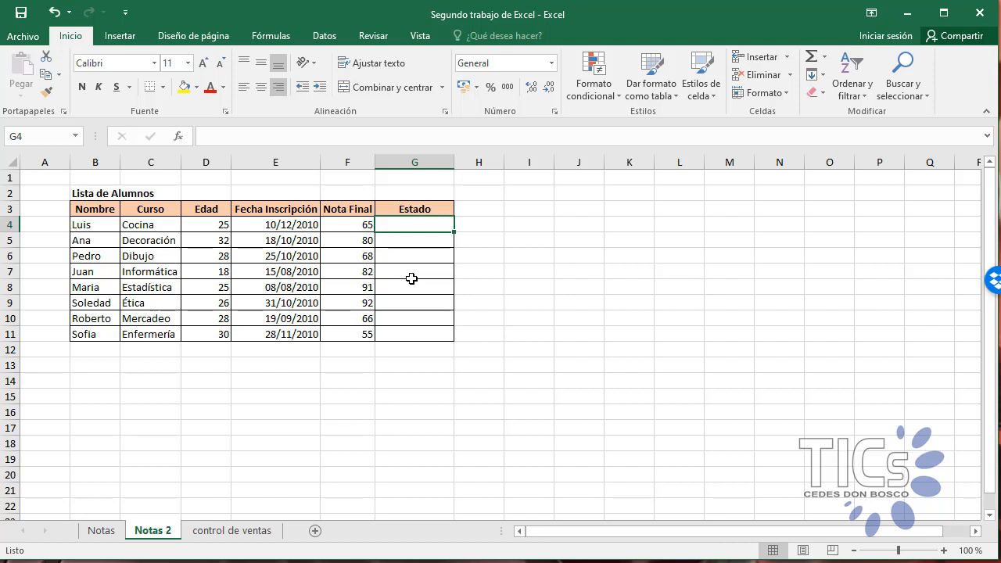
pyautogui.write('=')
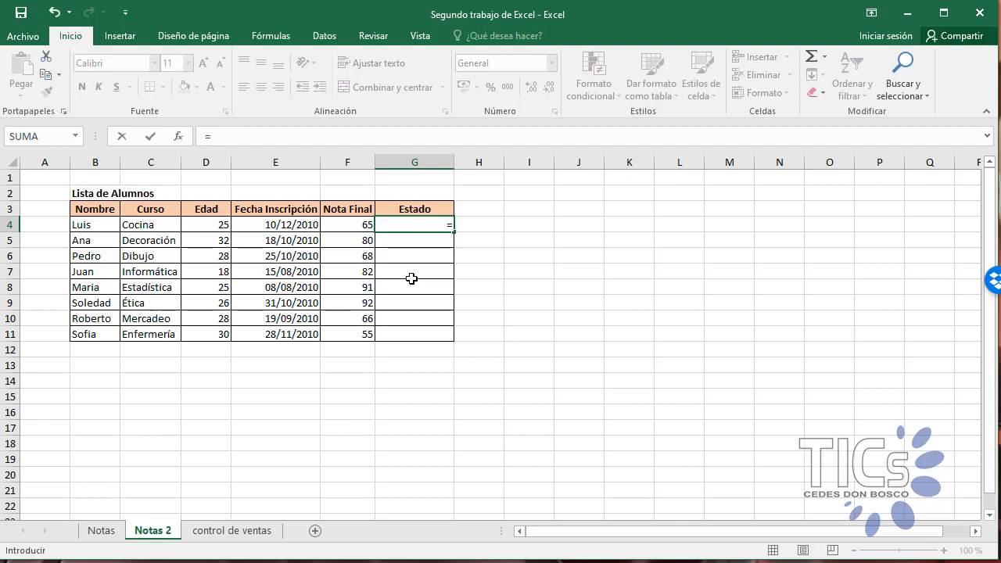
pyautogui.write('si')
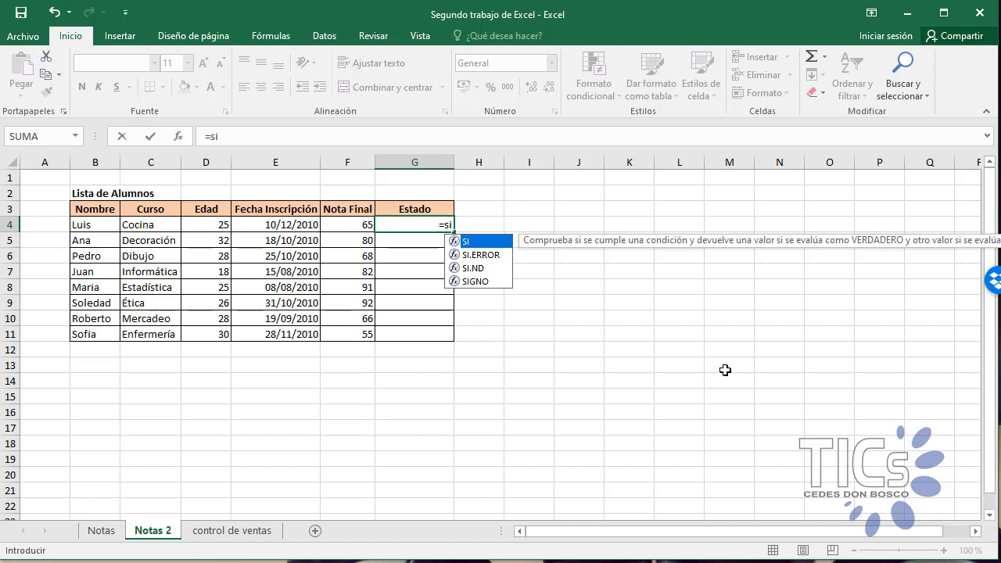
pyautogui.write('(')
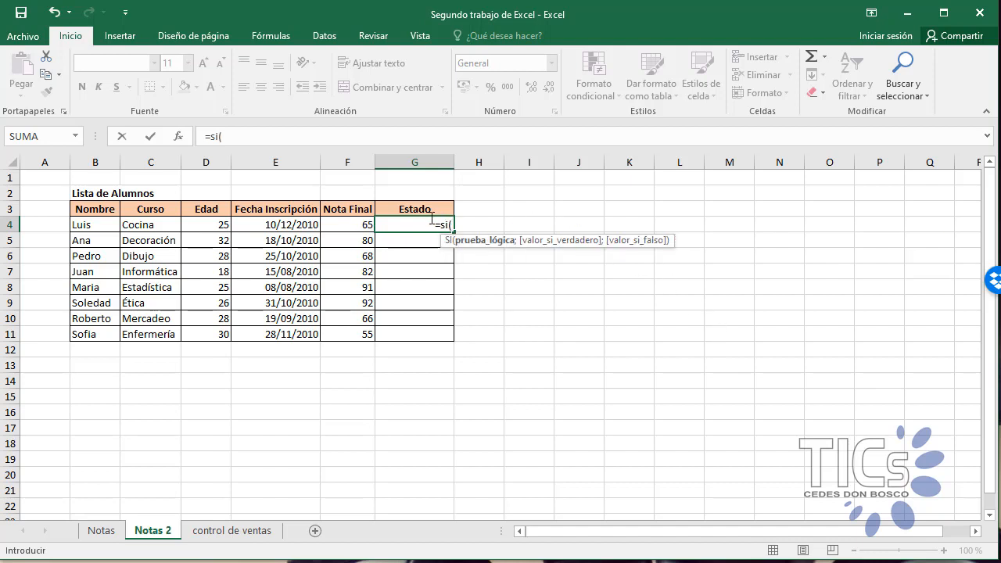
pyautogui.click(347, 226)
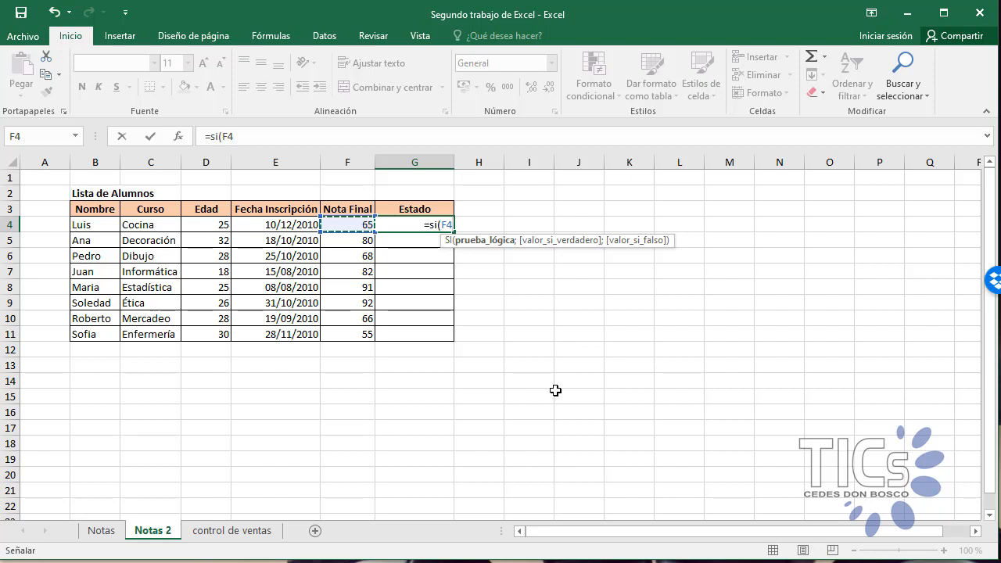
pyautogui.write('>')
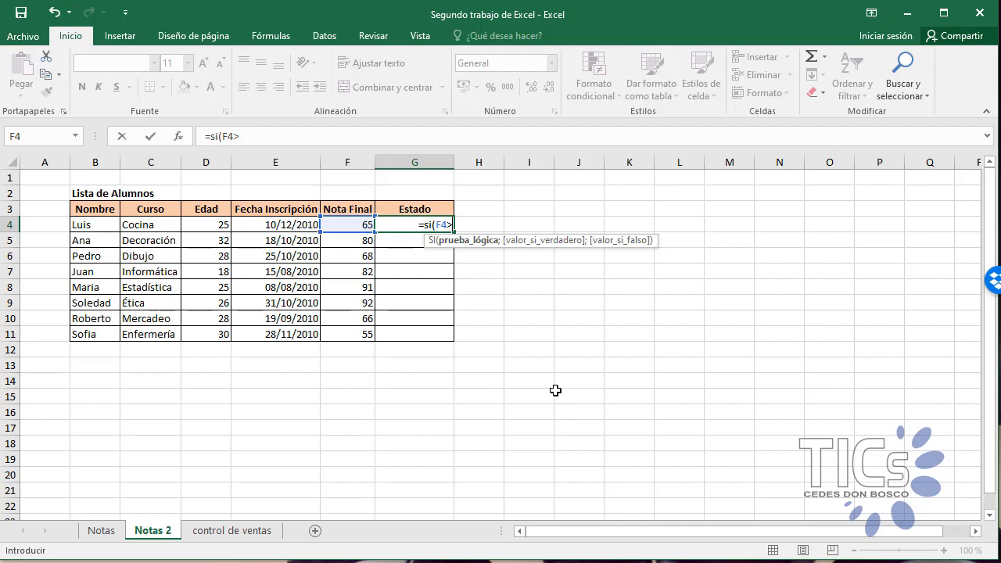
pyautogui.write('69')
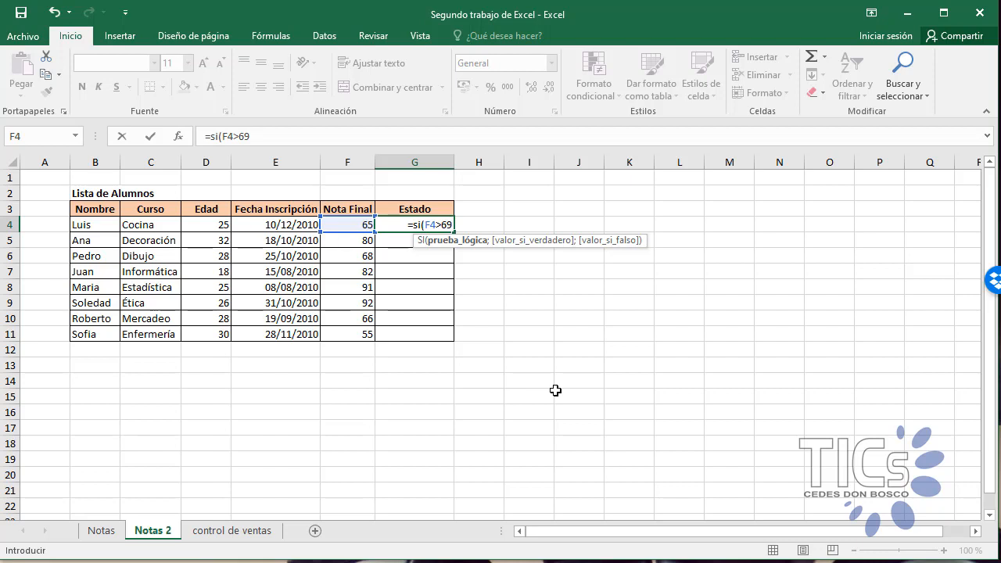
pyautogui.write(';')
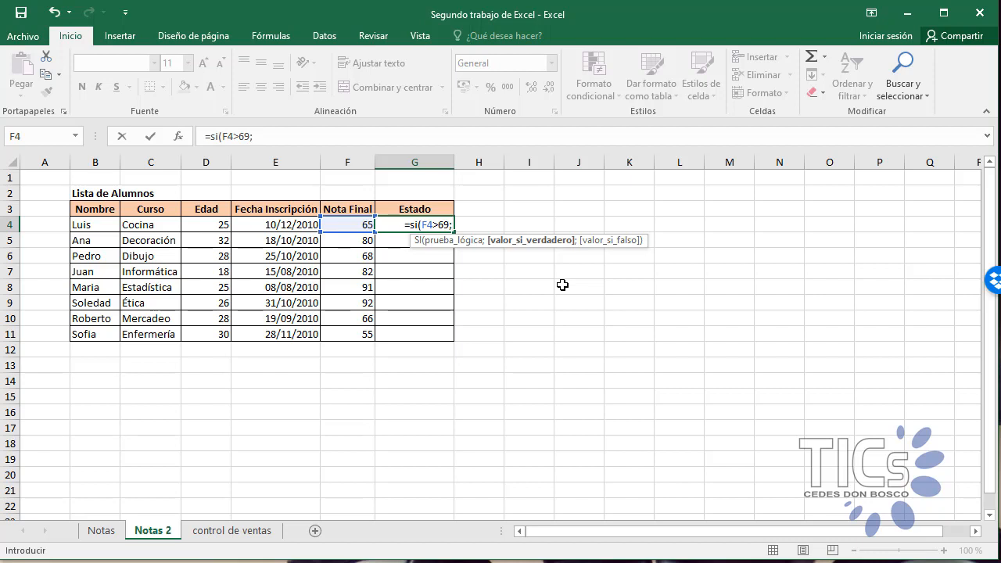
# Step: Complete the G4 formula with "Aprobado" as the value if true and "Reprobado" as the value if false
pyautogui.write('"Aproba')
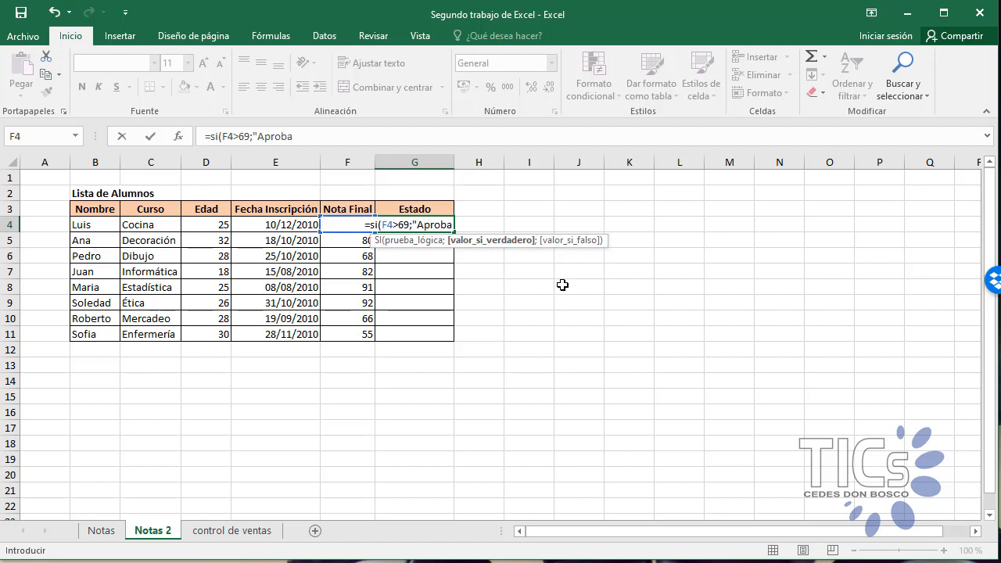
pyautogui.write('d')
pyautogui.write('o"')
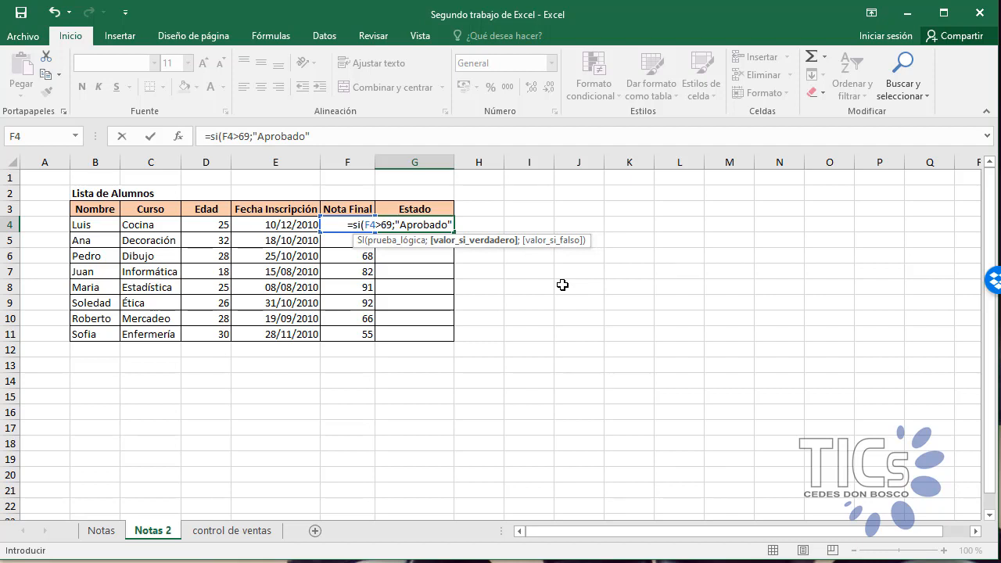
pyautogui.write(';')
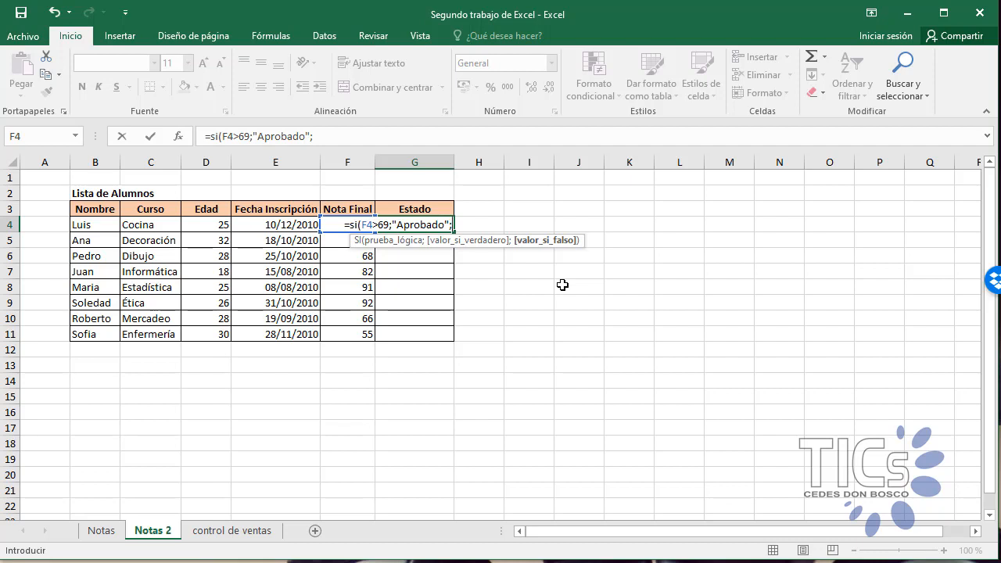
pyautogui.write('"Reprobado')
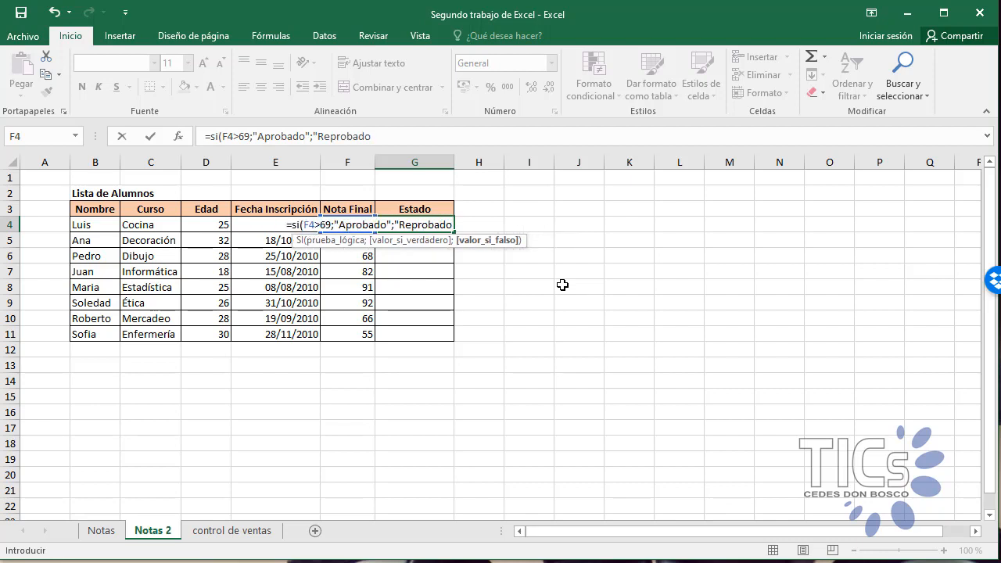
pyautogui.write('"')
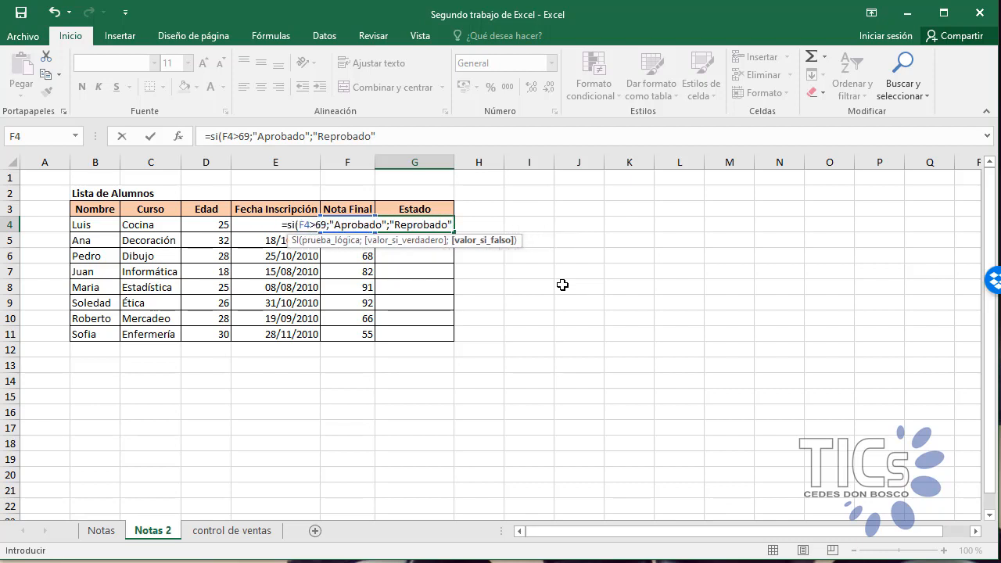
pyautogui.write(')')
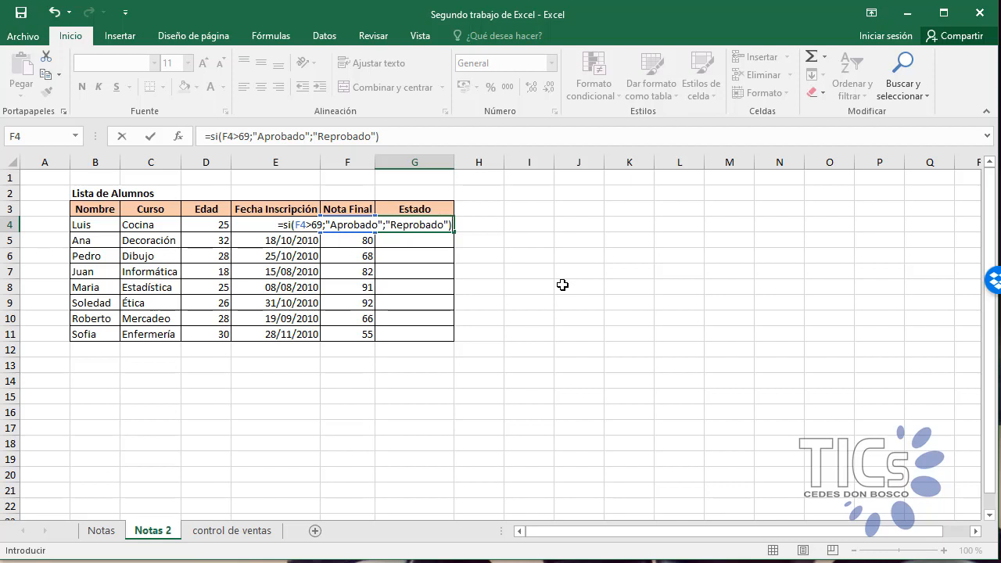
pyautogui.press('Return')
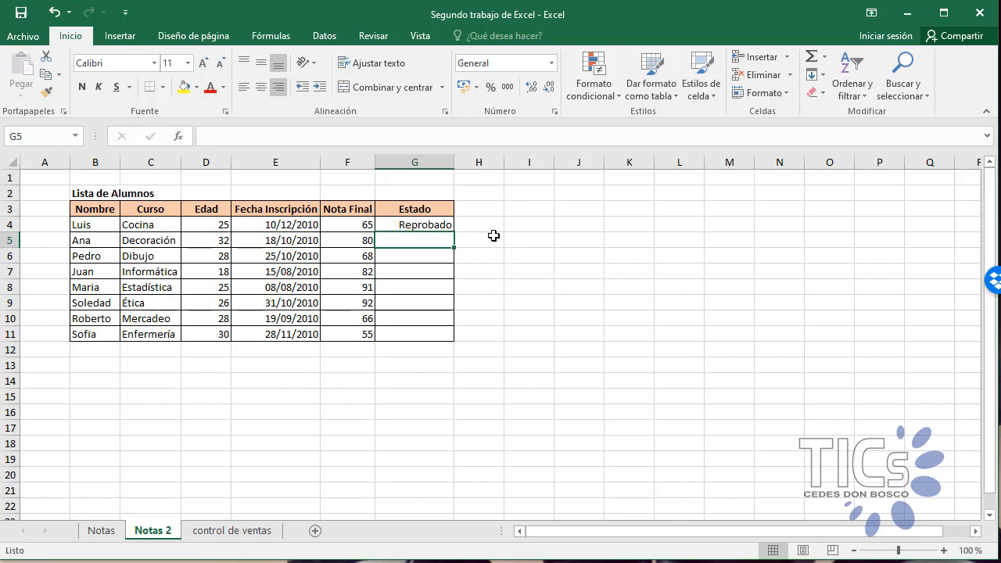
# Step: Fill the SI formula from G4 down the Estado column through G11
pyautogui.click(445, 225)
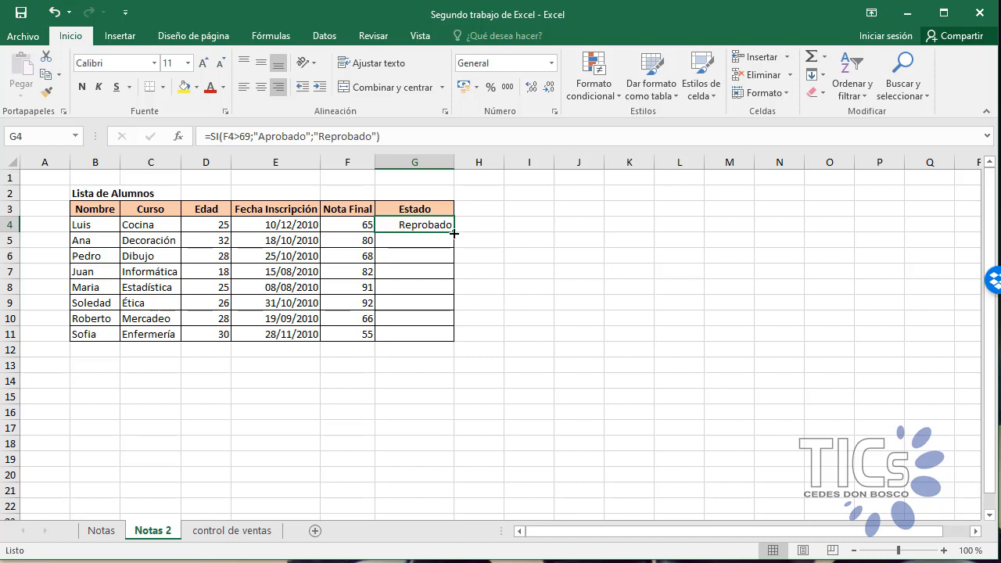
pyautogui.moveTo(454, 233); pyautogui.dragTo(443, 343)
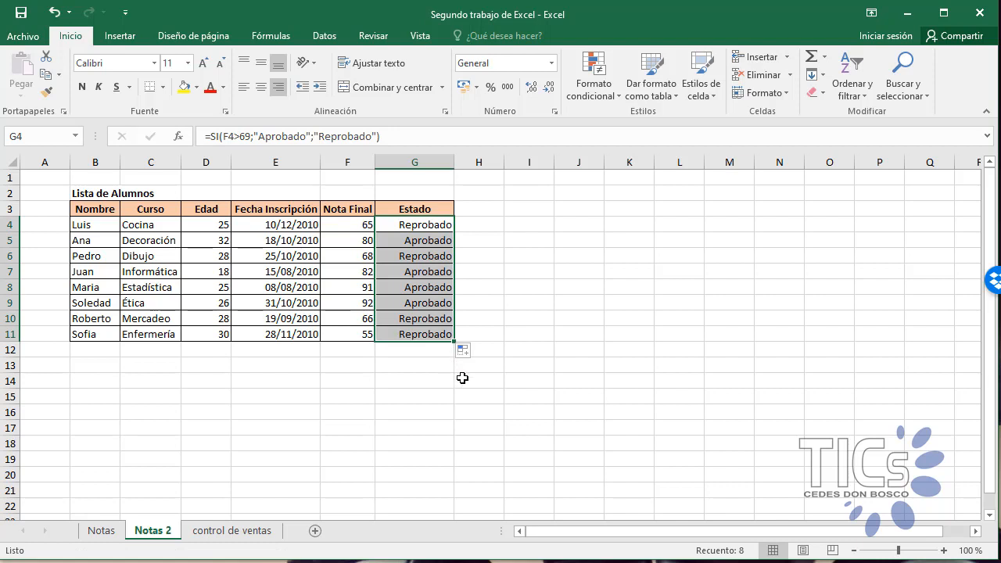
pyautogui.click(493, 383)
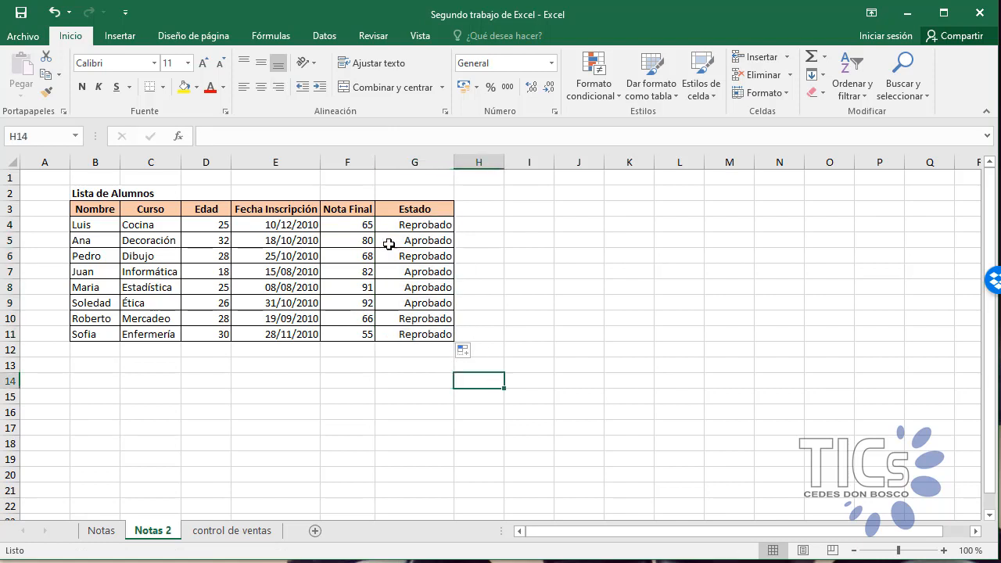
# Step: Check the filled SI formulas in Estado cells G6 to G10 against the Nota Final references
pyautogui.click(348, 243)
pyautogui.click(392, 258)
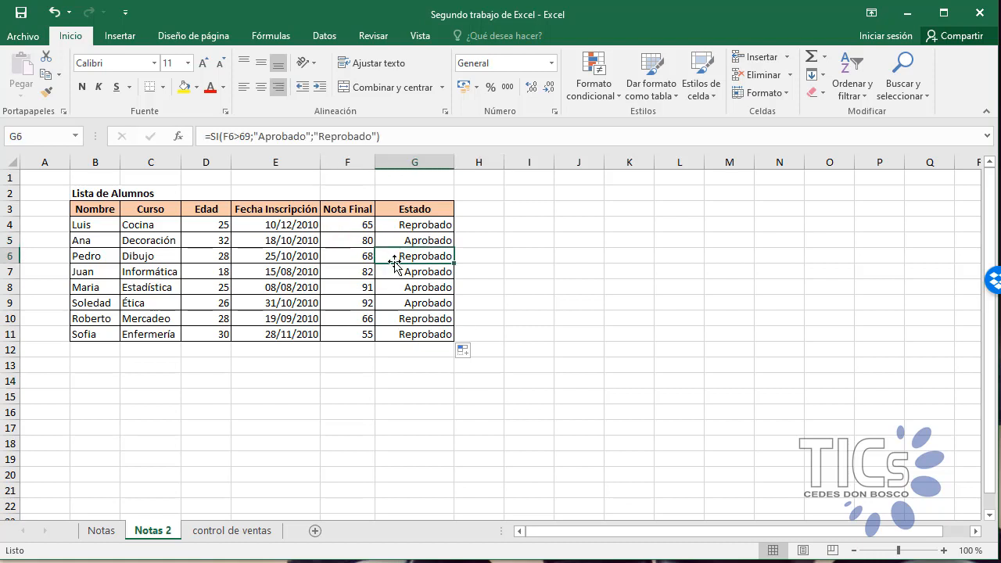
pyautogui.click(404, 272)
pyautogui.click(405, 290)
pyautogui.click(405, 305)
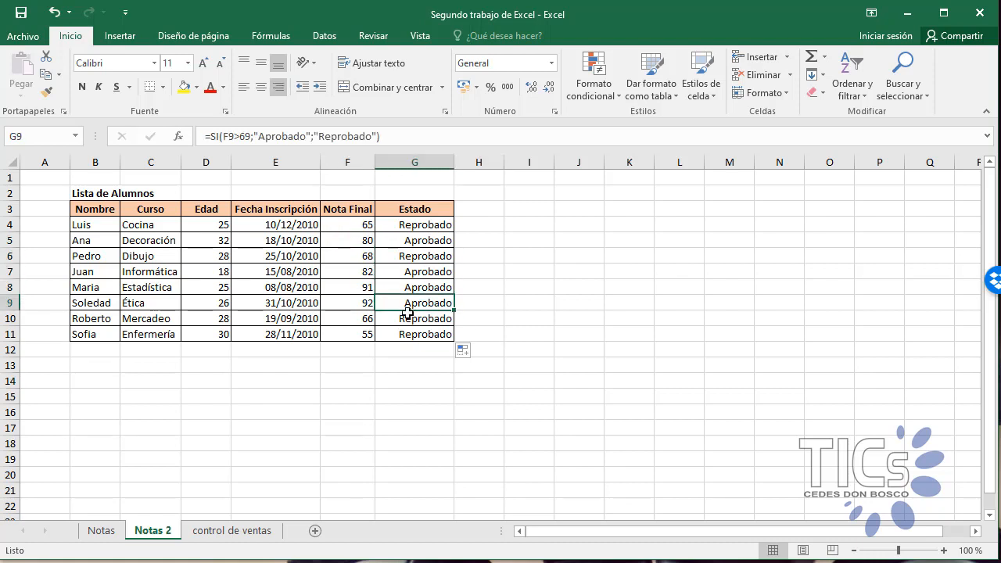
pyautogui.click(410, 320)
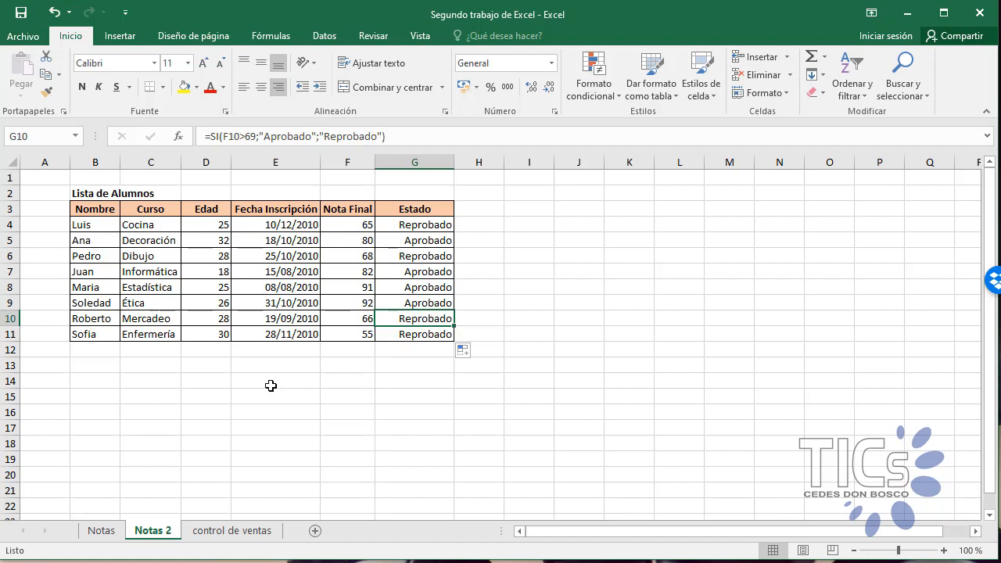
# Step: Begin an alternative SI formula in empty cell E14 with the inverted logical test F4<70
pyautogui.click(270, 386)
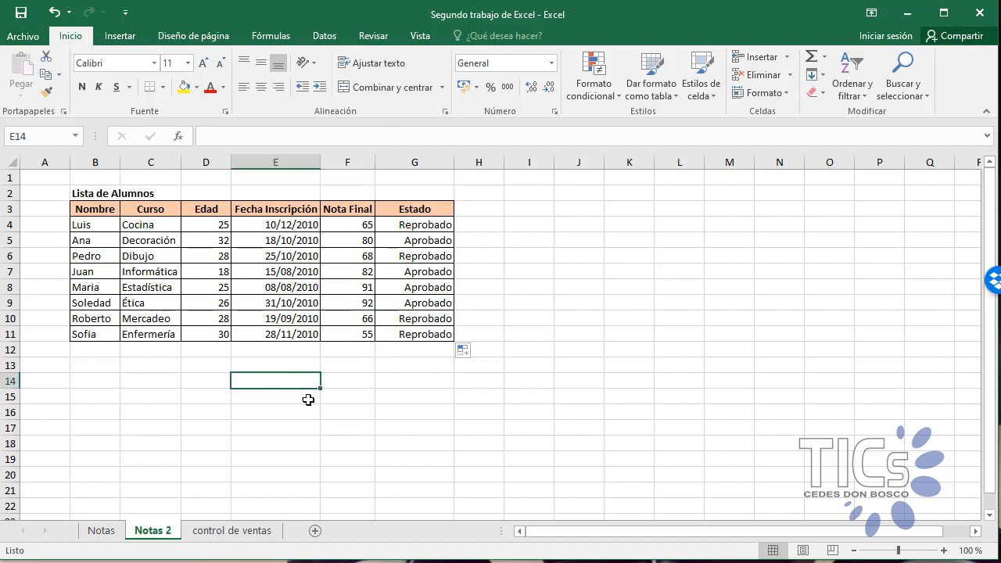
pyautogui.write('=si')
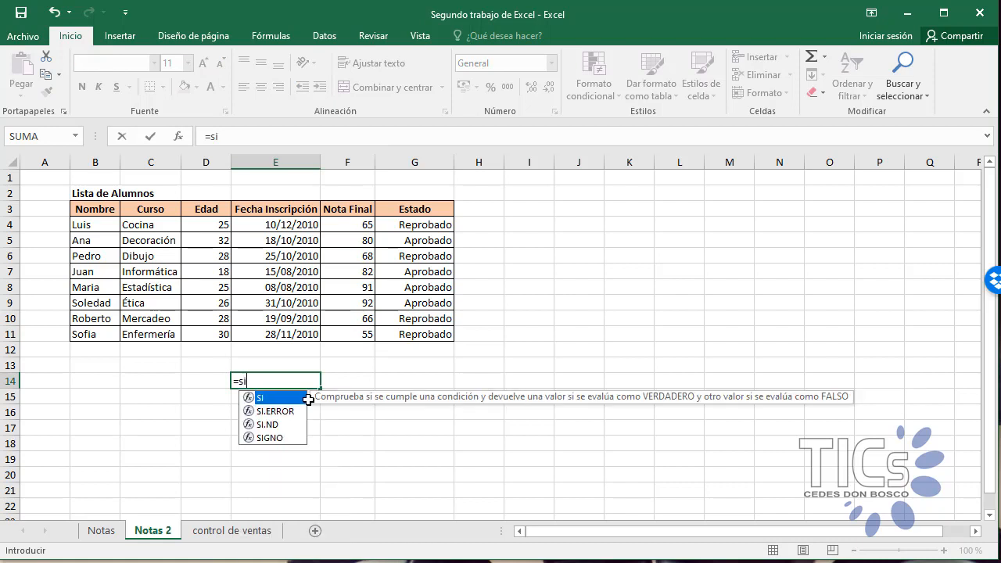
pyautogui.write('(')
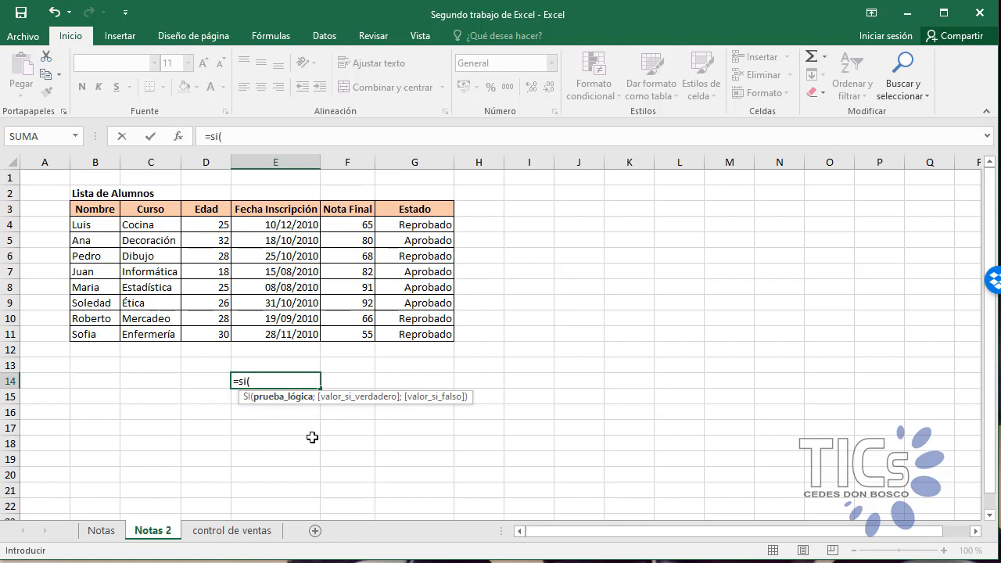
pyautogui.click(358, 224)
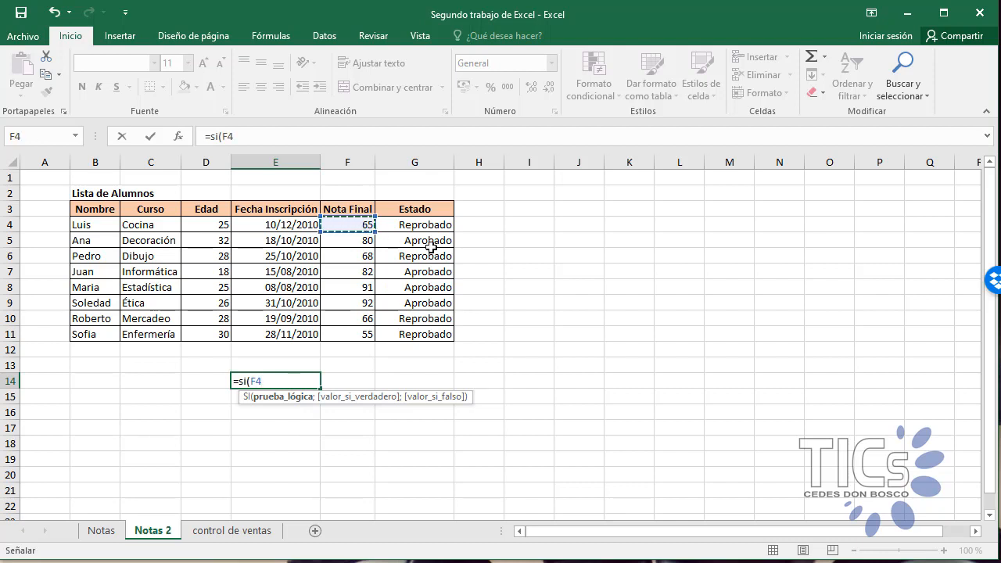
pyautogui.write('<')
pyautogui.write('<')
pyautogui.write('70')
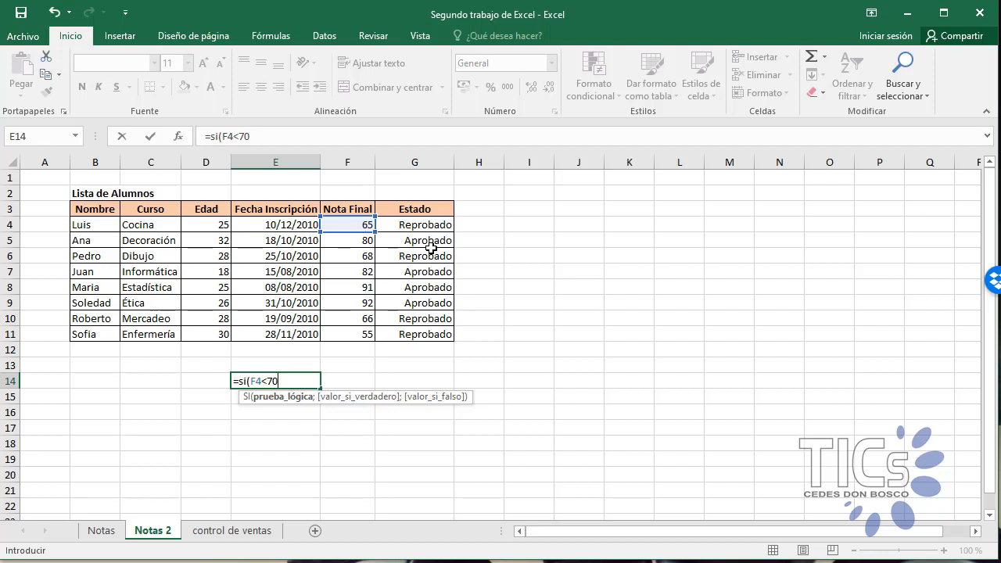
pyautogui.write(';')
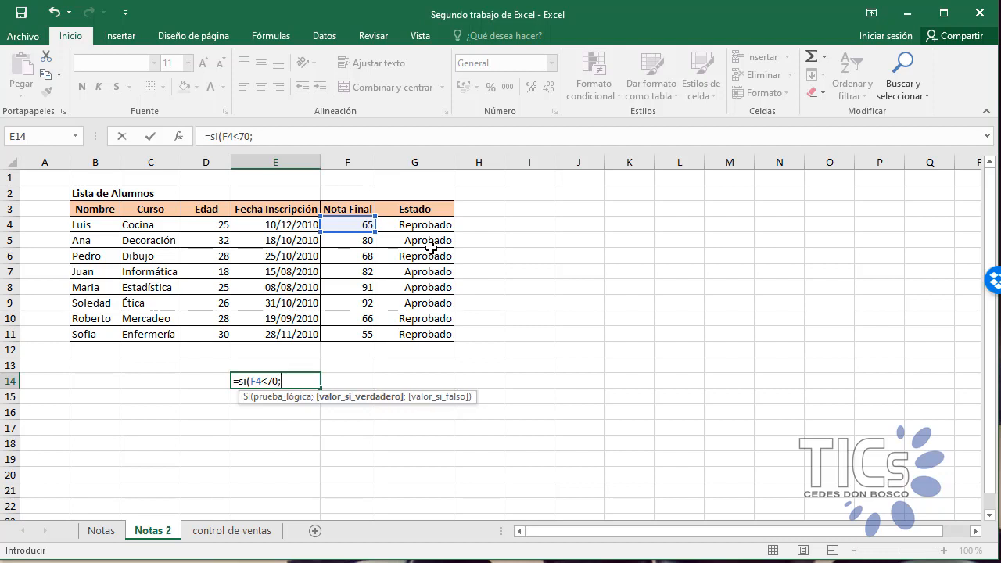
pyautogui.write('"Reprobadio')
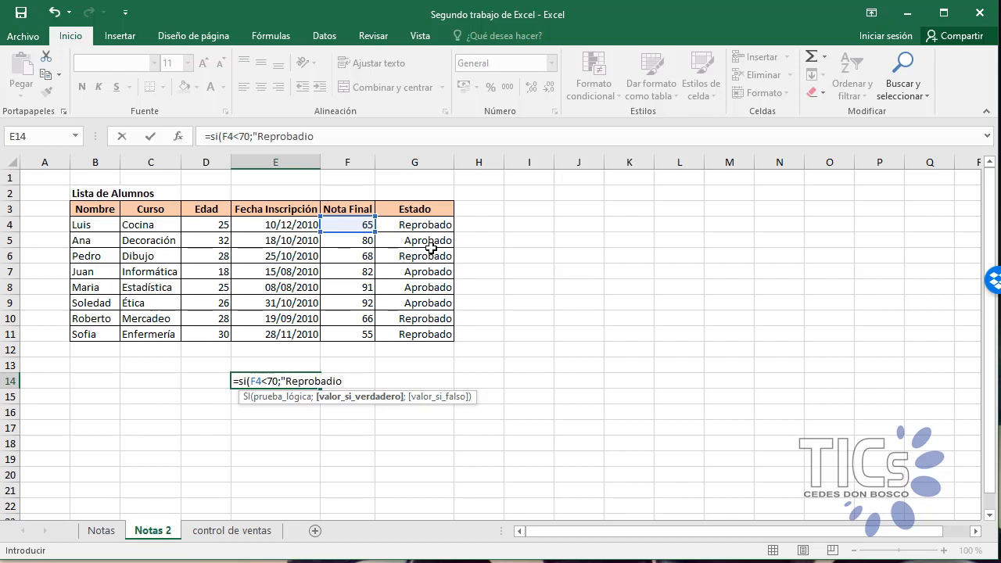
# Step: Complete the E14 formula with "Reprobado" as the value if true and "Aprobado" as the value if false
pyautogui.press('BackSpace')
pyautogui.press('BackSpace')
pyautogui.write('o";')
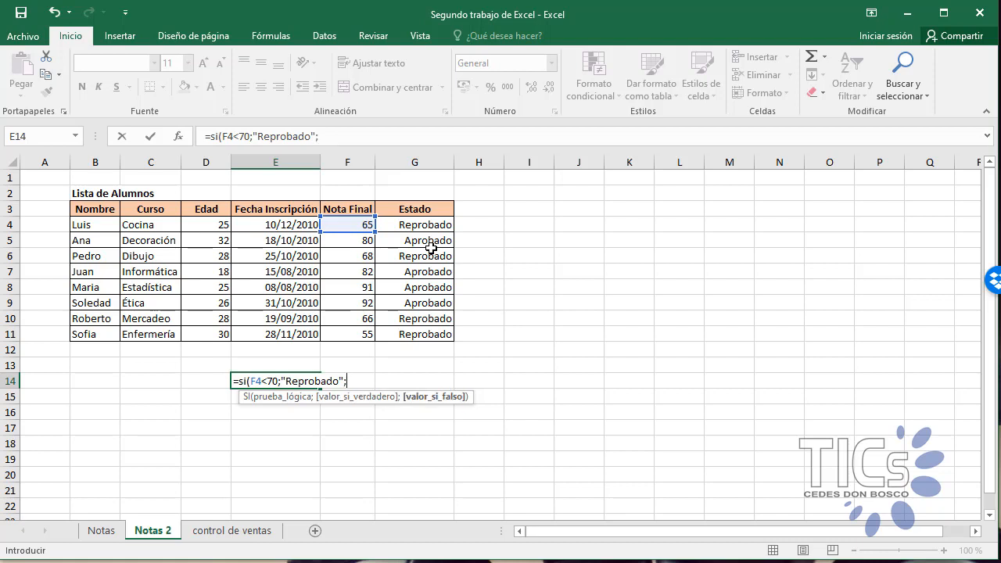
pyautogui.write('"Aprobado"')
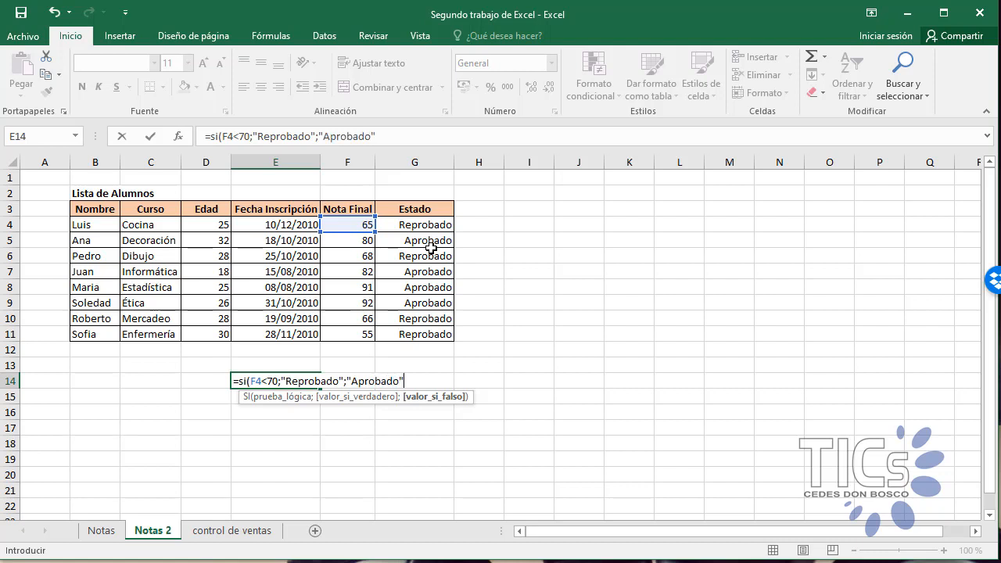
pyautogui.write(')')
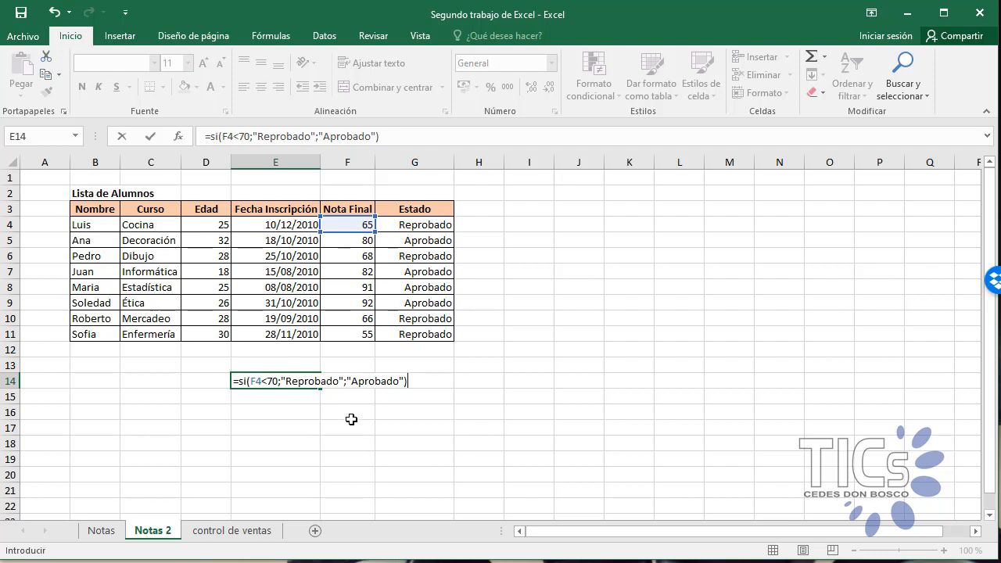
pyautogui.press('Return')
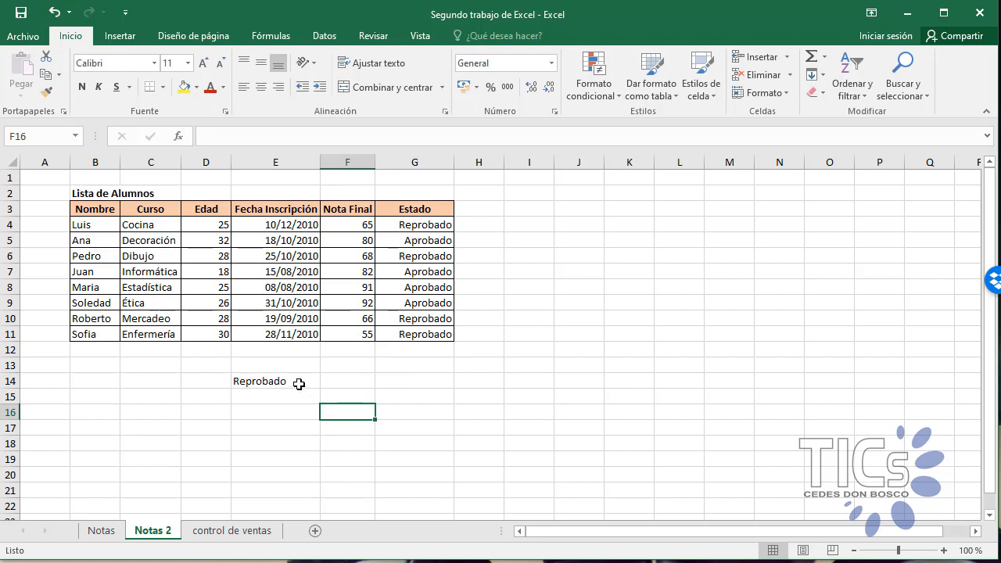
# Step: Delete the alternative SI formula from cell E14 below the table
pyautogui.press('Up')
pyautogui.press('Delete')
pyautogui.click(301, 412)
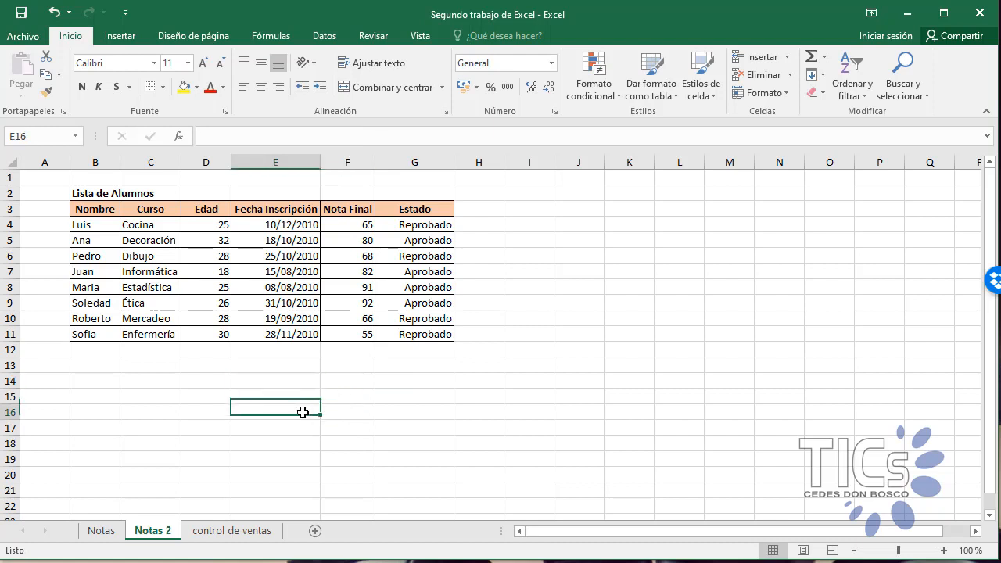
# Step: Review the SI formulas in Estado cells G4 to G8 once more
pyautogui.click(426, 224)
pyautogui.click(418, 242)
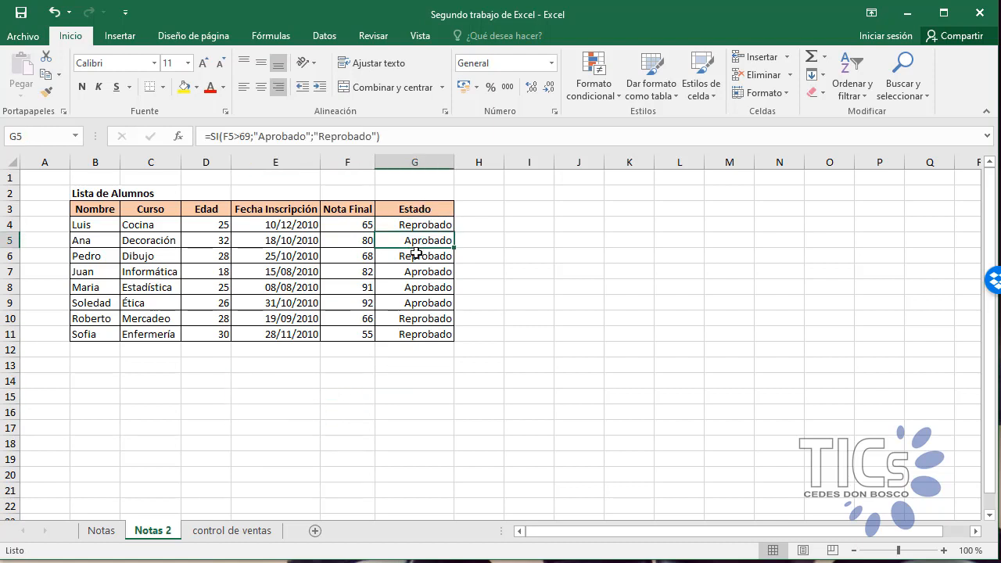
pyautogui.click(414, 257)
pyautogui.click(409, 273)
pyautogui.click(411, 288)
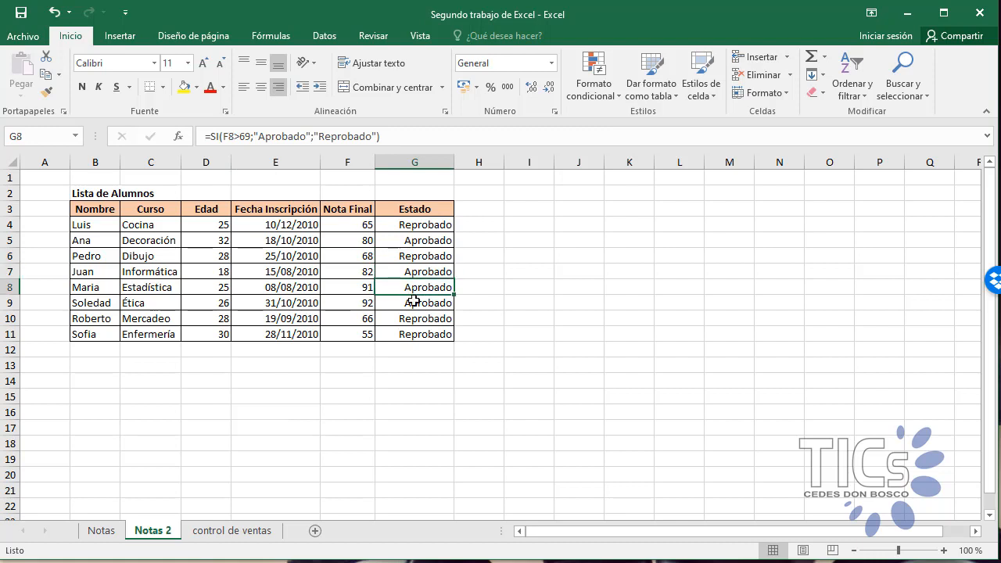
# Step: Check the SI formulas in the remaining Estado cells G9 to G11
pyautogui.click(413, 305)
pyautogui.click(413, 317)
pyautogui.click(411, 334)
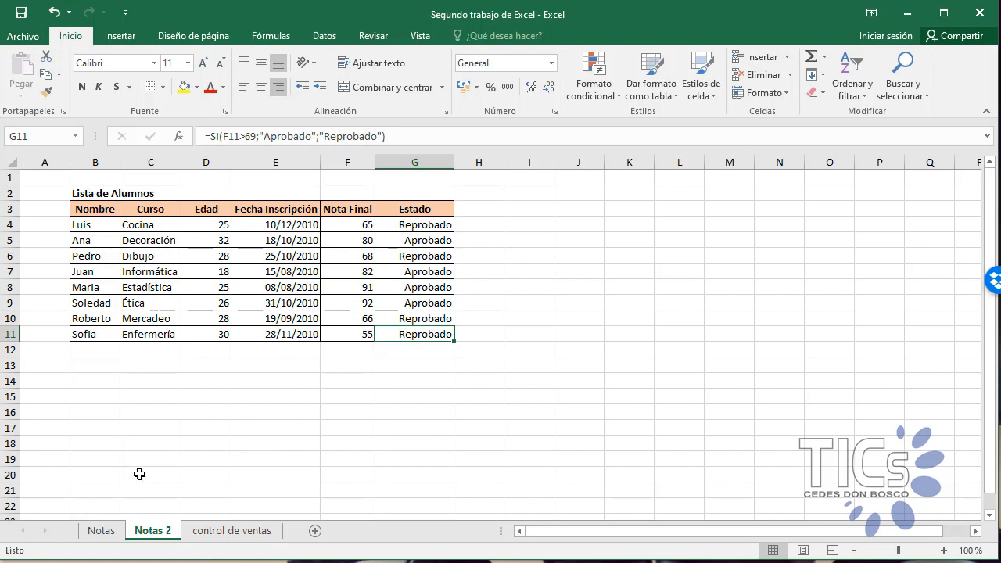
# Step: On the control de ventas sheet, calculate the first Subtotal in G5 as quantity times unit price with =E5*F5
pyautogui.click(233, 531)
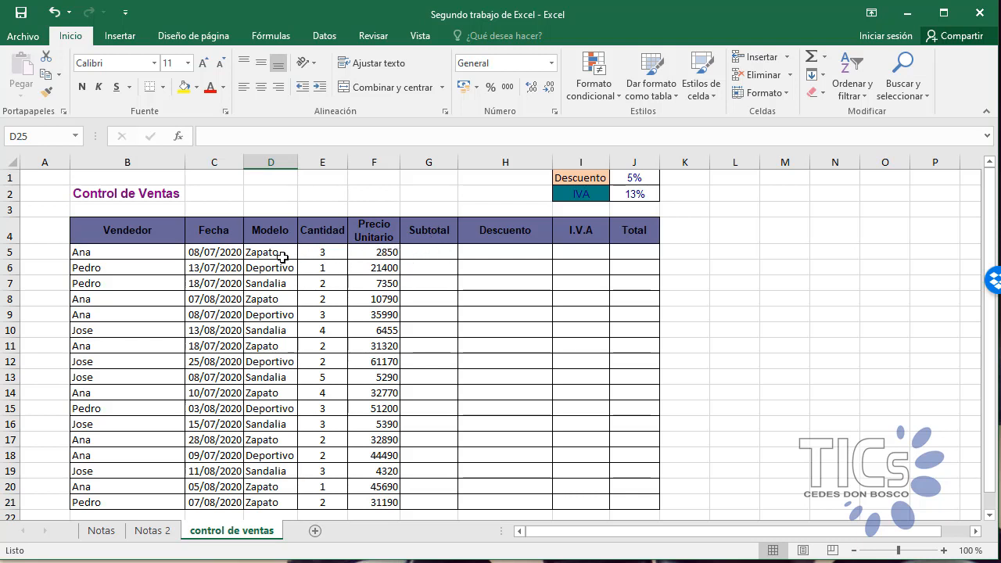
pyautogui.click(422, 255)
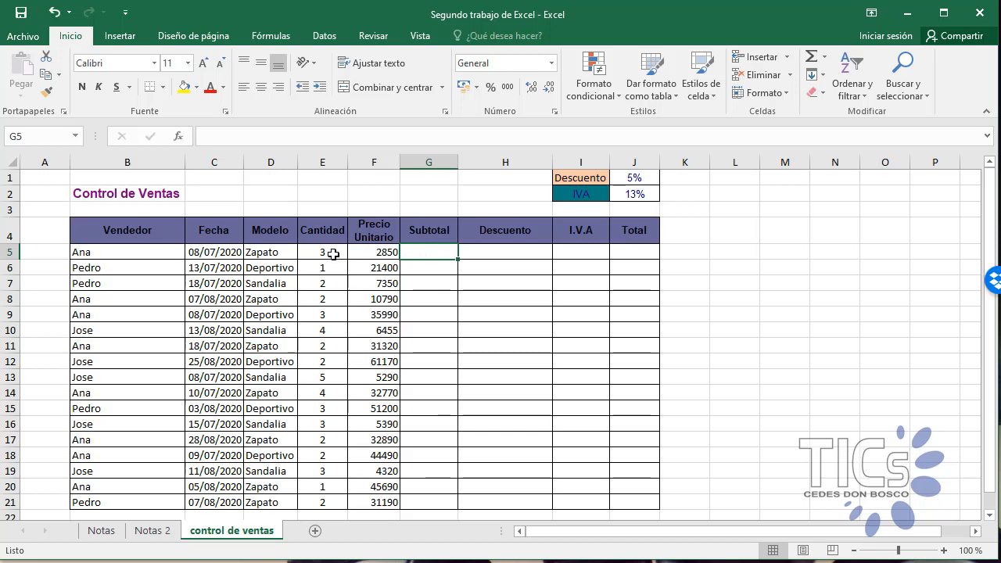
pyautogui.doubleClick(418, 253)
pyautogui.write('=')
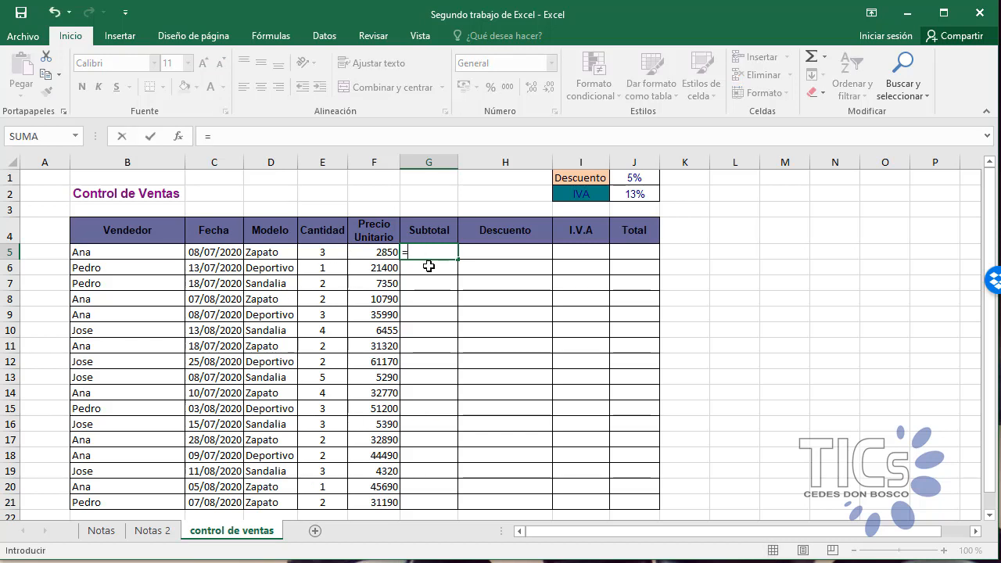
pyautogui.click(327, 254)
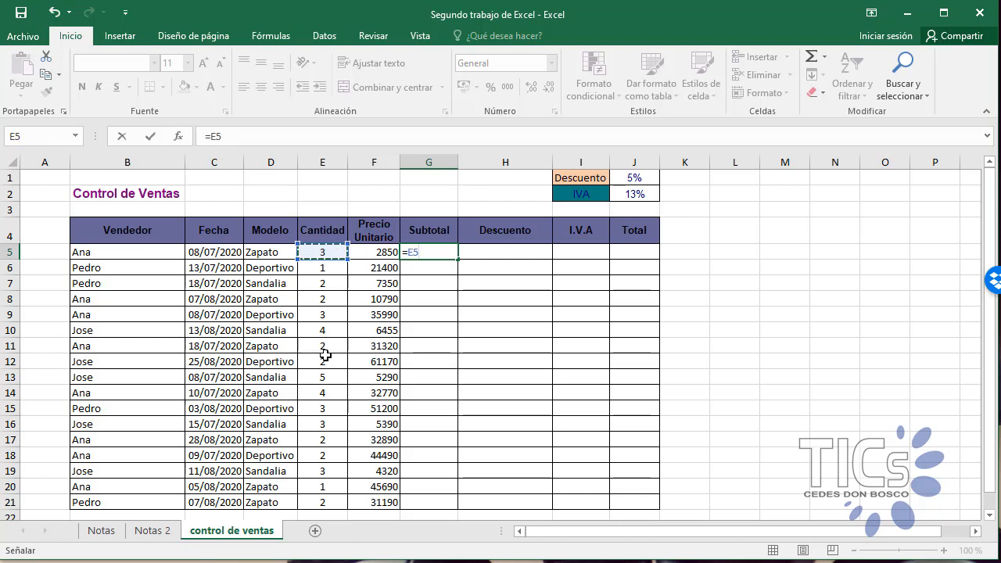
pyautogui.write('*')
pyautogui.click(380, 252)
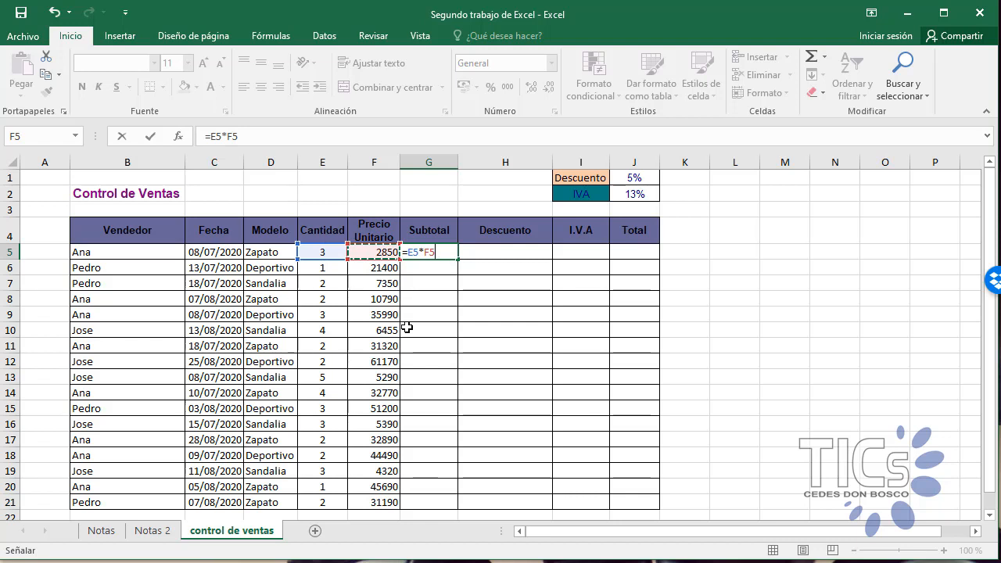
pyautogui.press('Return')
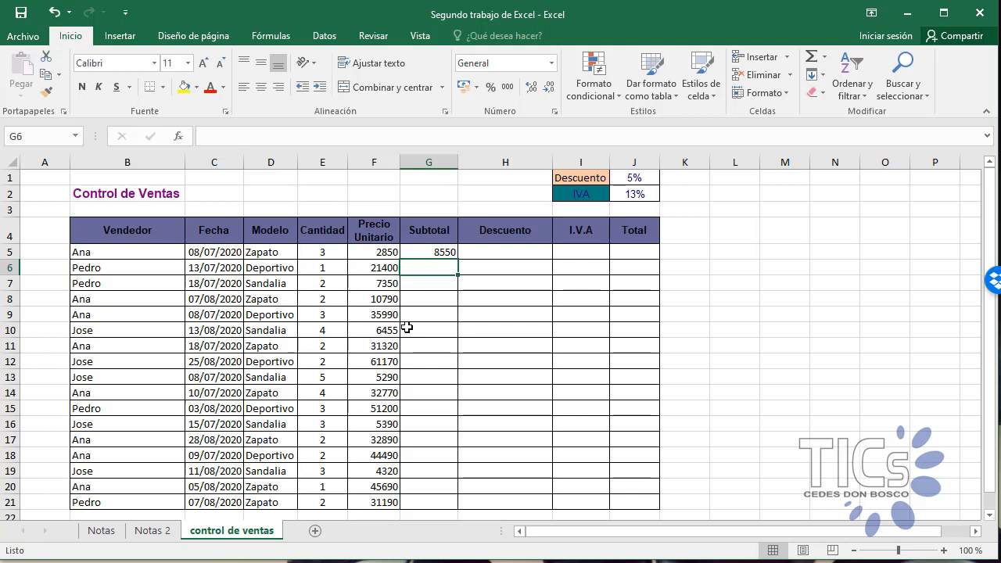
# Step: Calculate the first row's 5% Descuento in H5 with the formula =(G5*5)/100
pyautogui.click(506, 251)
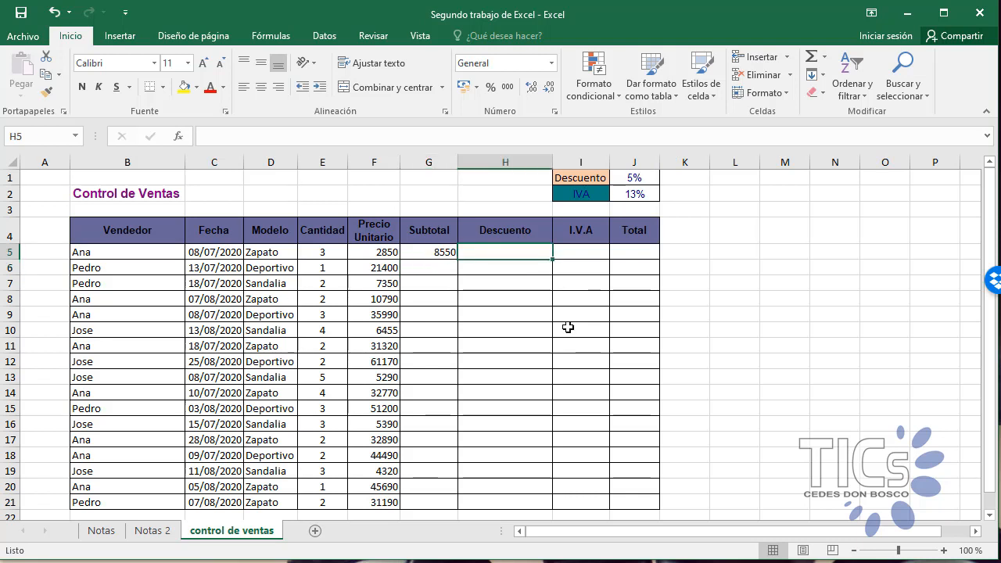
pyautogui.write('=')
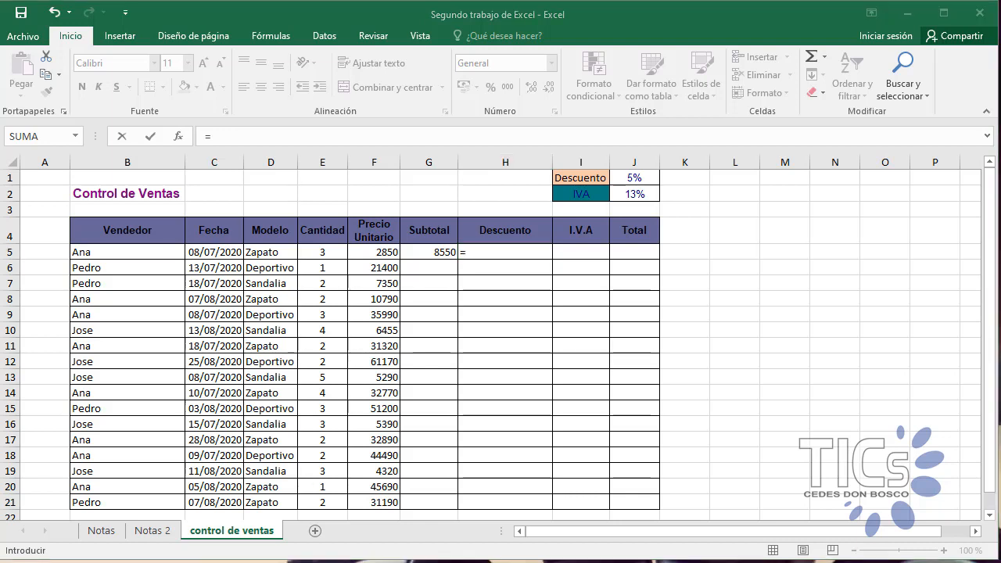
pyautogui.click(474, 250)
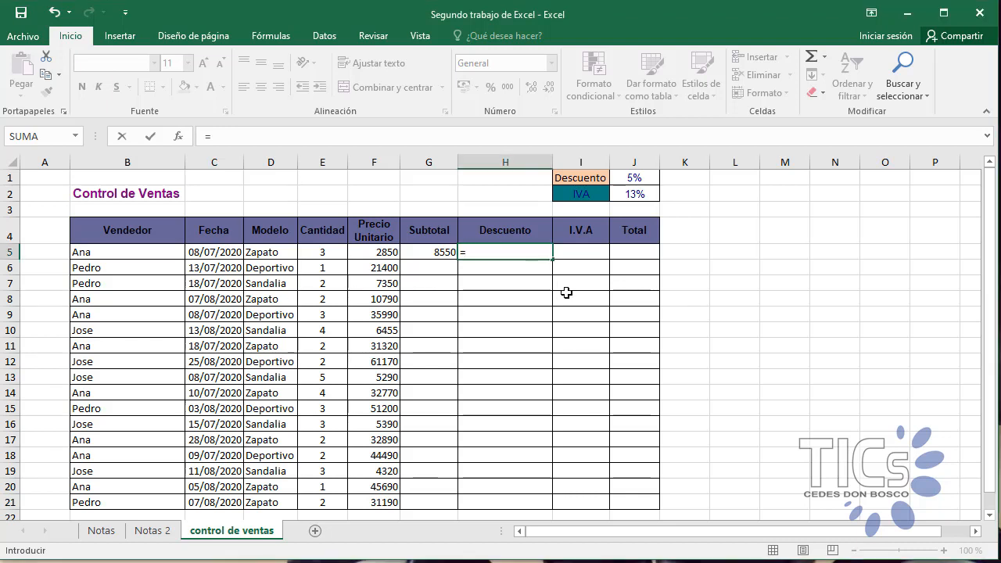
pyautogui.write('(')
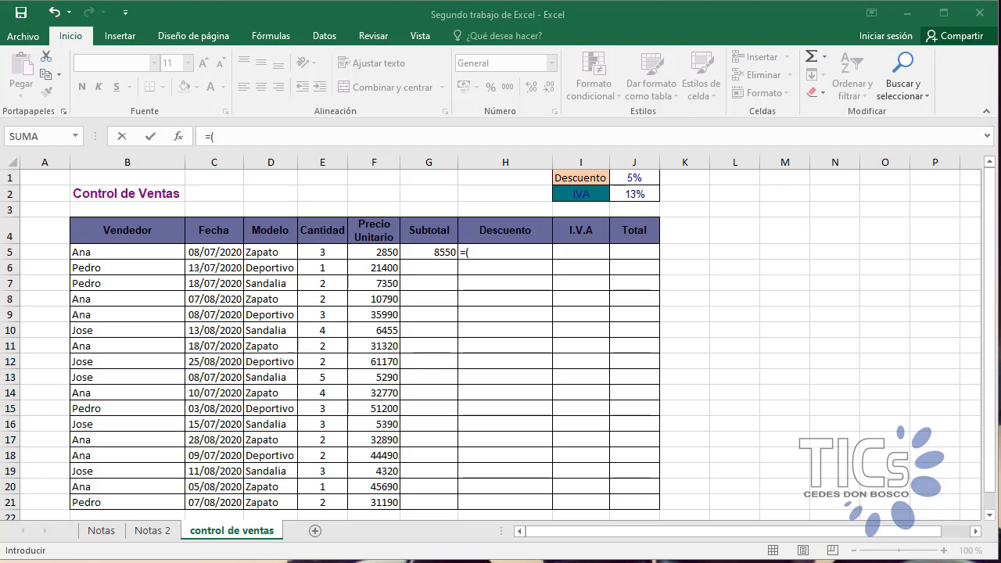
pyautogui.click(429, 256)
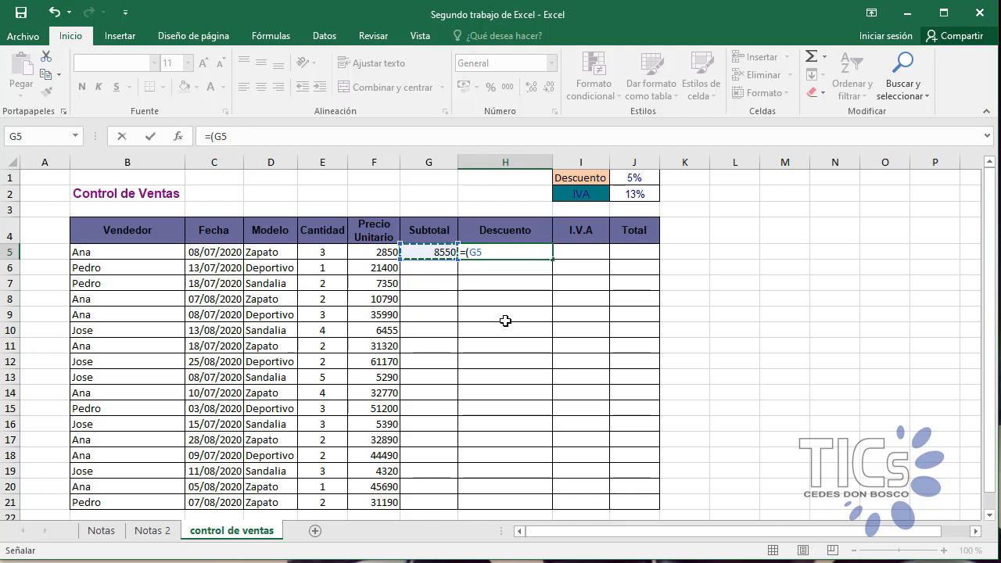
pyautogui.write('*5')
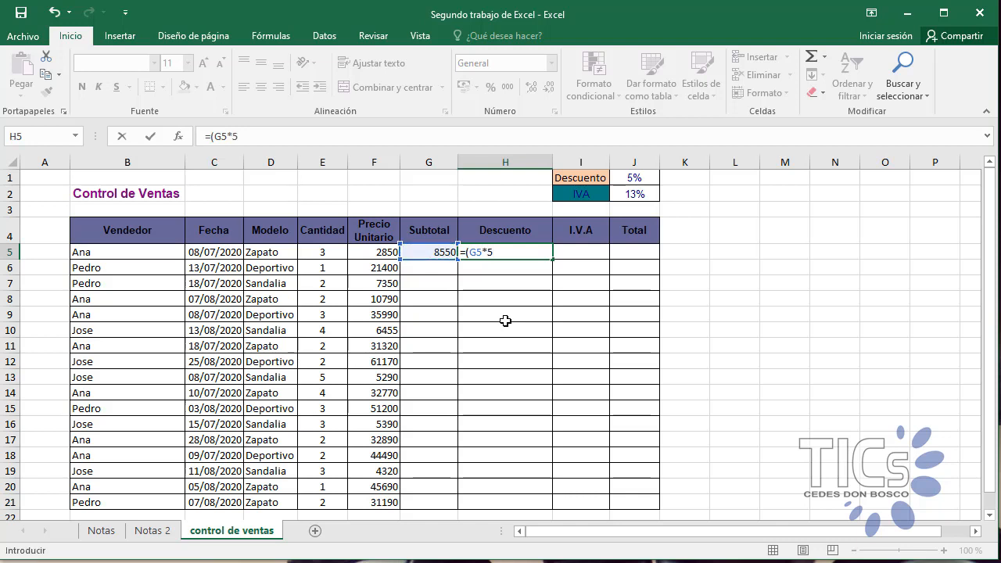
pyautogui.write(')/100')
pyautogui.press('Return')
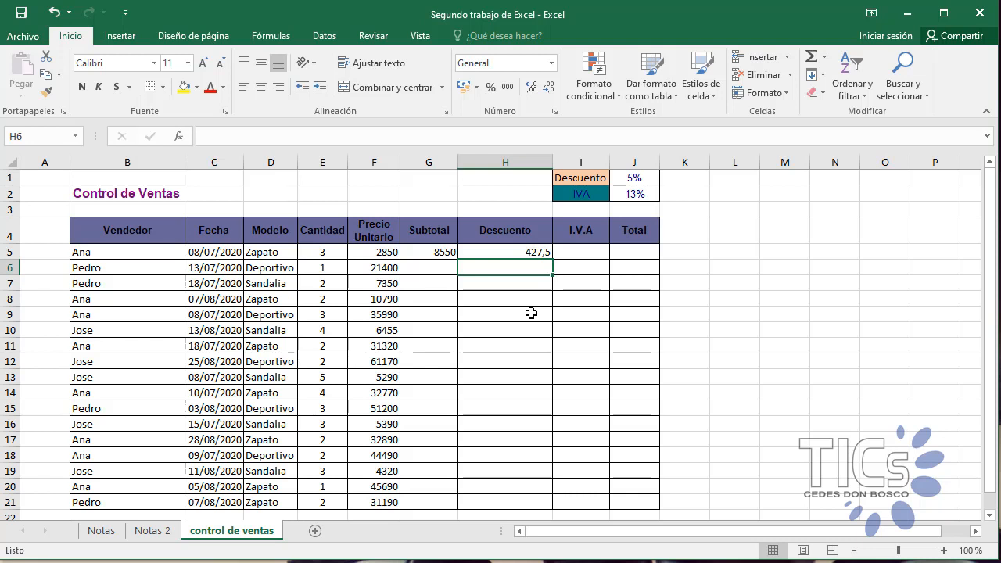
# Step: Begin the I.V.A formula in I5 with the subtotal minus the discount, =(G5-H5)
pyautogui.click(568, 253)
pyautogui.write('=')
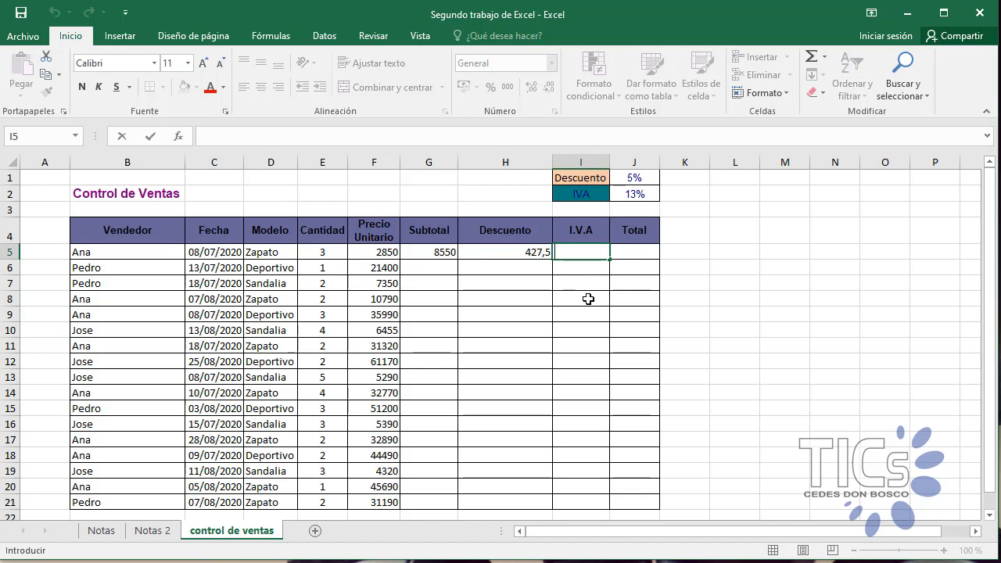
pyautogui.write('=')
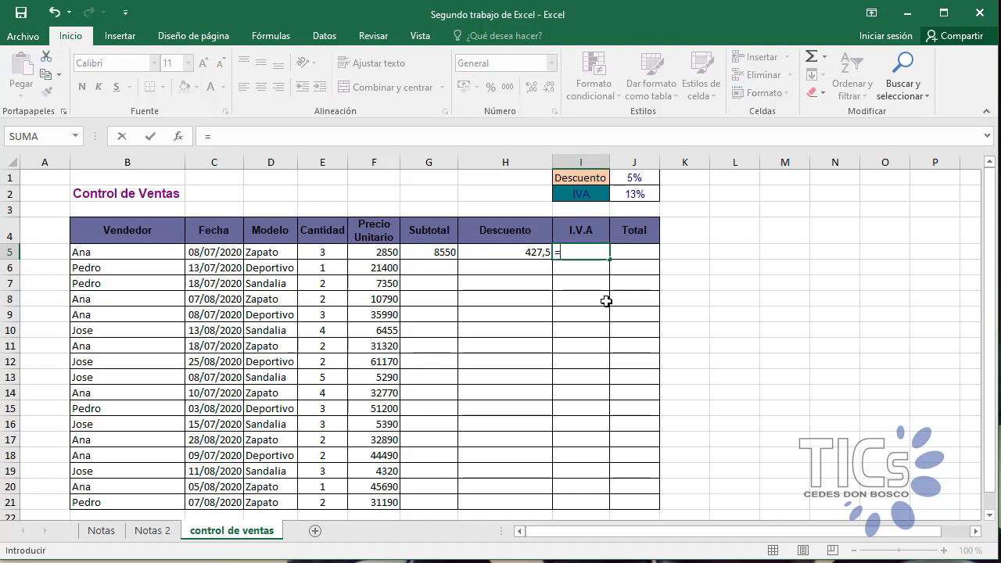
pyautogui.write('(')
pyautogui.click(451, 251)
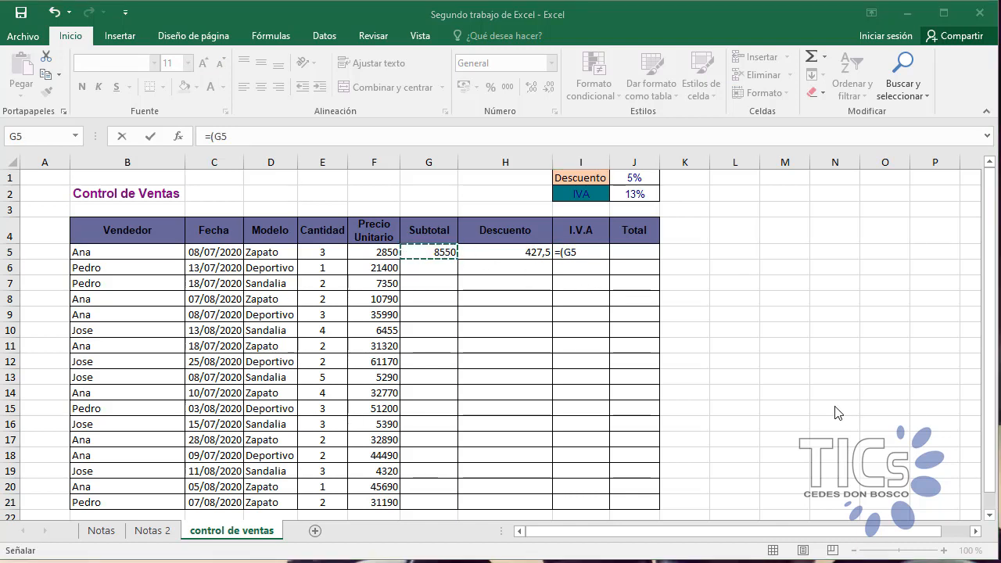
pyautogui.click(583, 250)
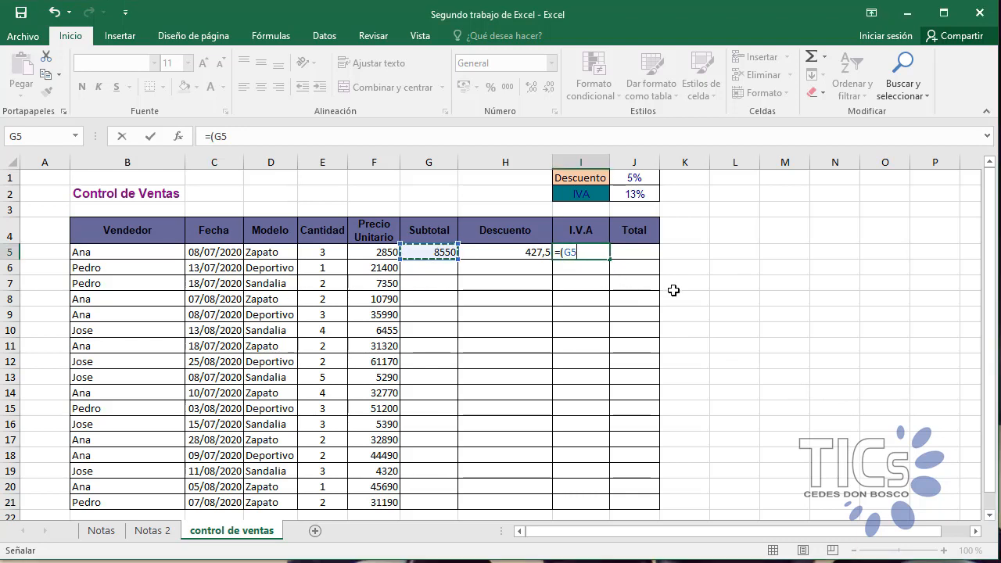
pyautogui.write('-')
pyautogui.click(526, 258)
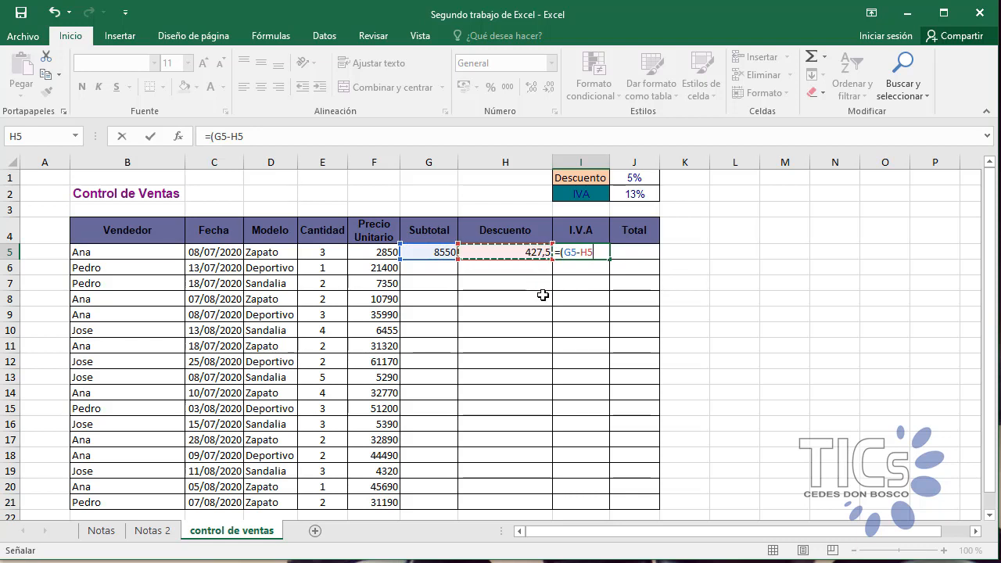
pyautogui.write(')')
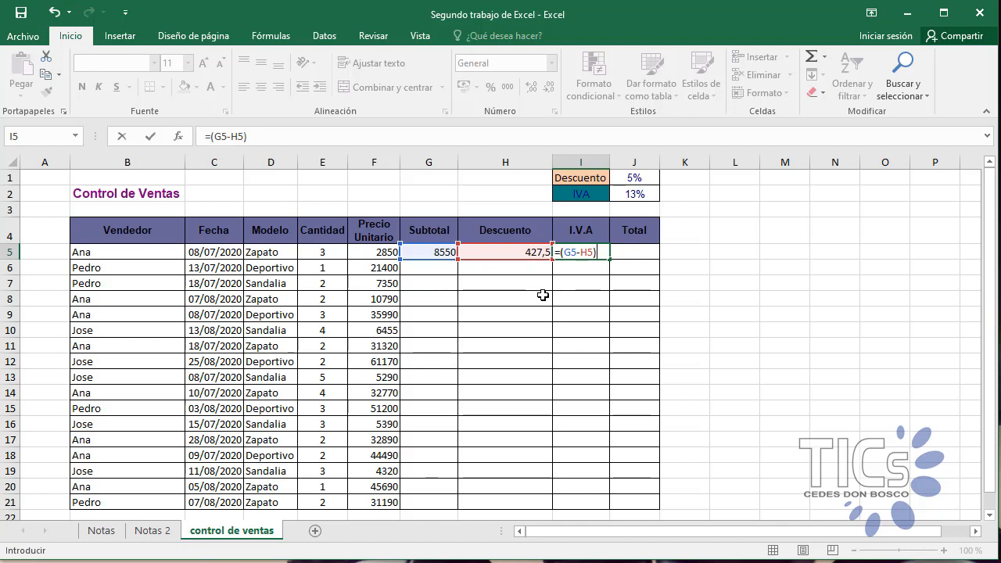
pyautogui.write('*13/100')
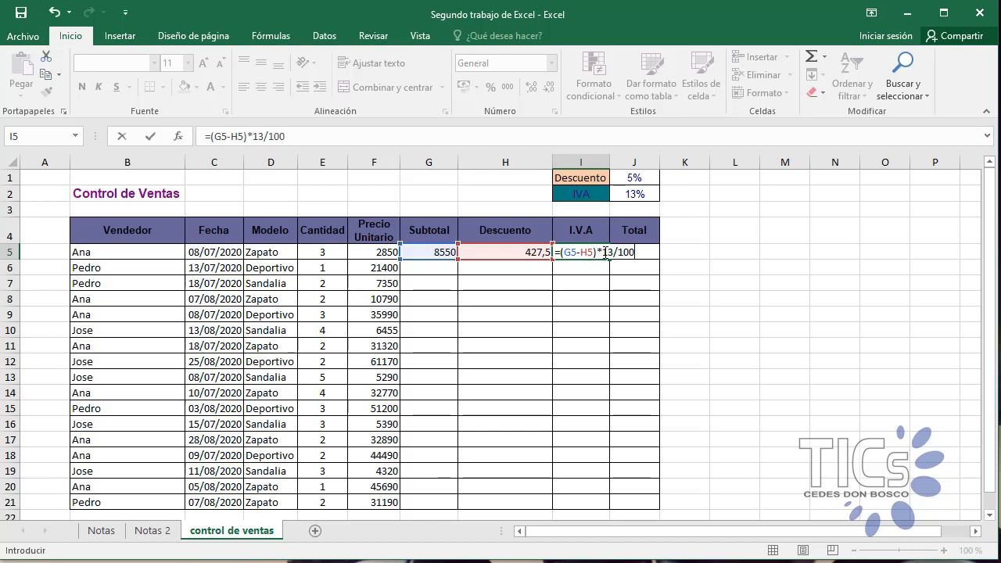
# Step: Complete the I5 formula by multiplying by 13 percent in parentheses, giving =(G5-H5)*(13/100)
pyautogui.click(602, 252)
pyautogui.write('(')
pyautogui.click(646, 252)
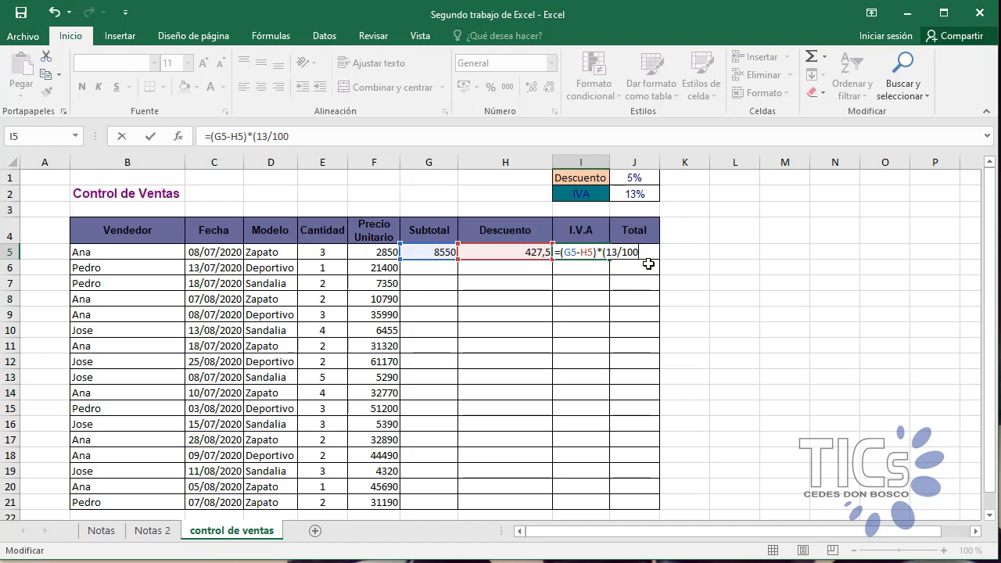
pyautogui.write(')')
pyautogui.press('Return')
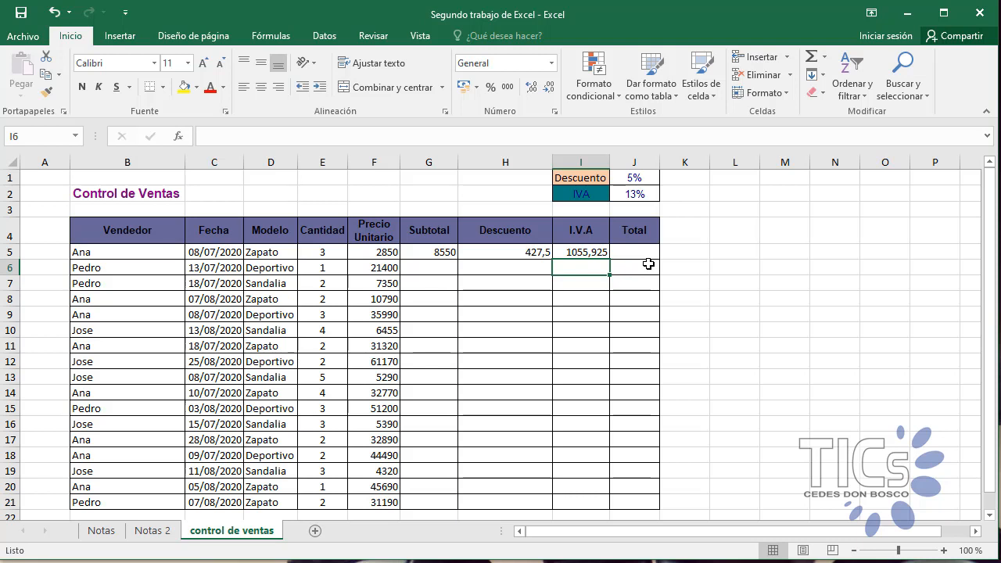
# Step: Calculate the first row's Total in J5 as discounted subtotal plus tax with =(G5-H5)+I5
pyautogui.click(641, 251)
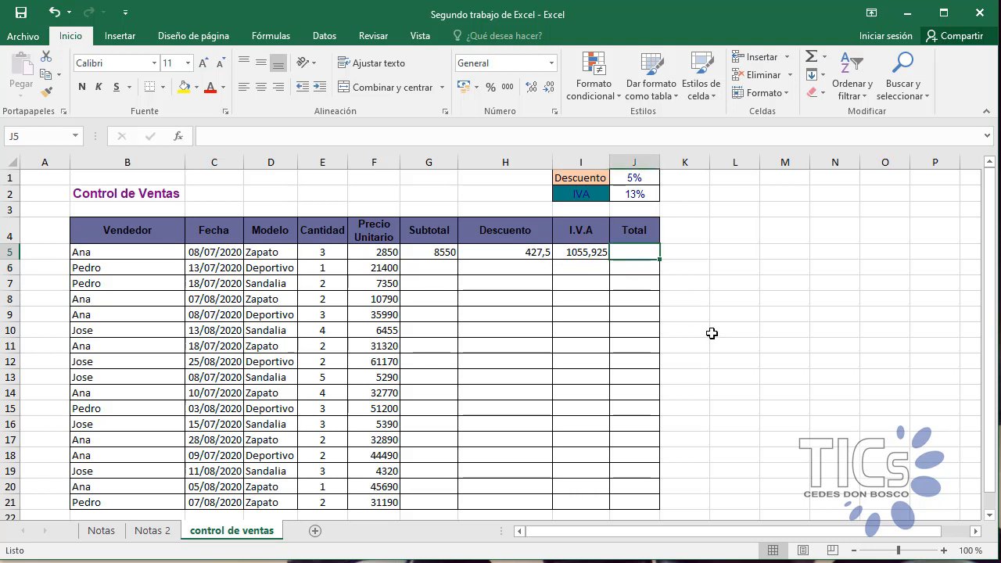
pyautogui.write('=')
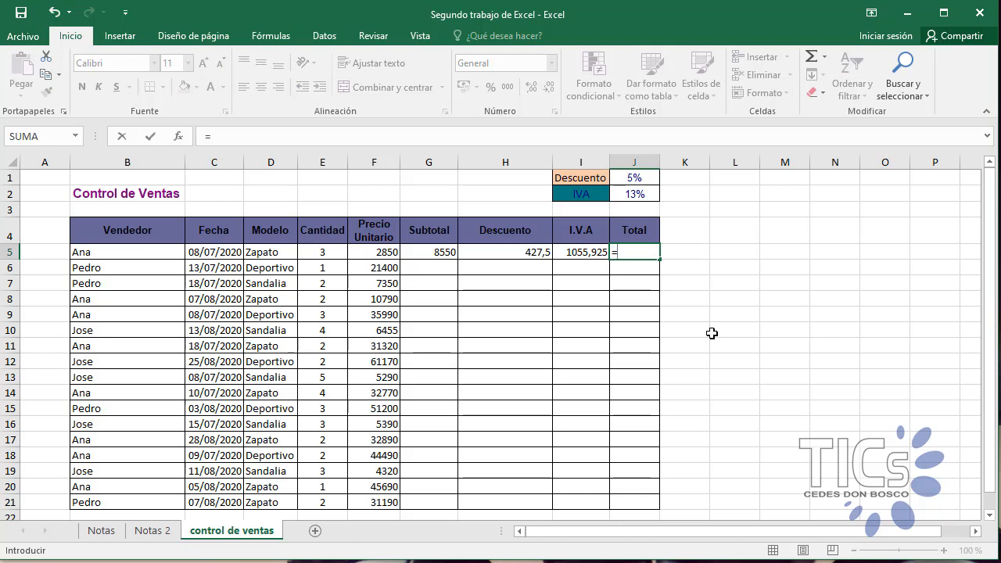
pyautogui.write('(')
pyautogui.click(446, 252)
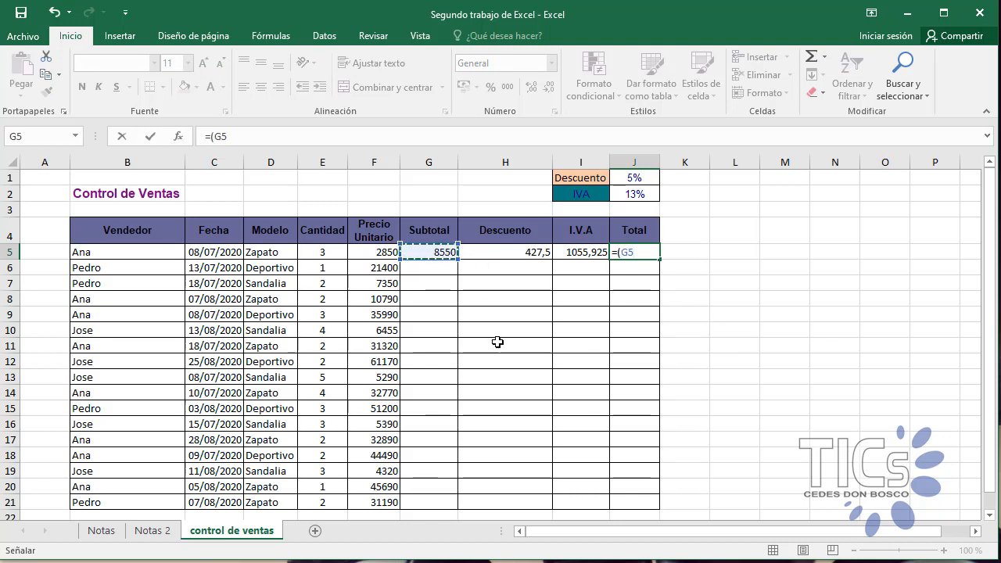
pyautogui.write('-')
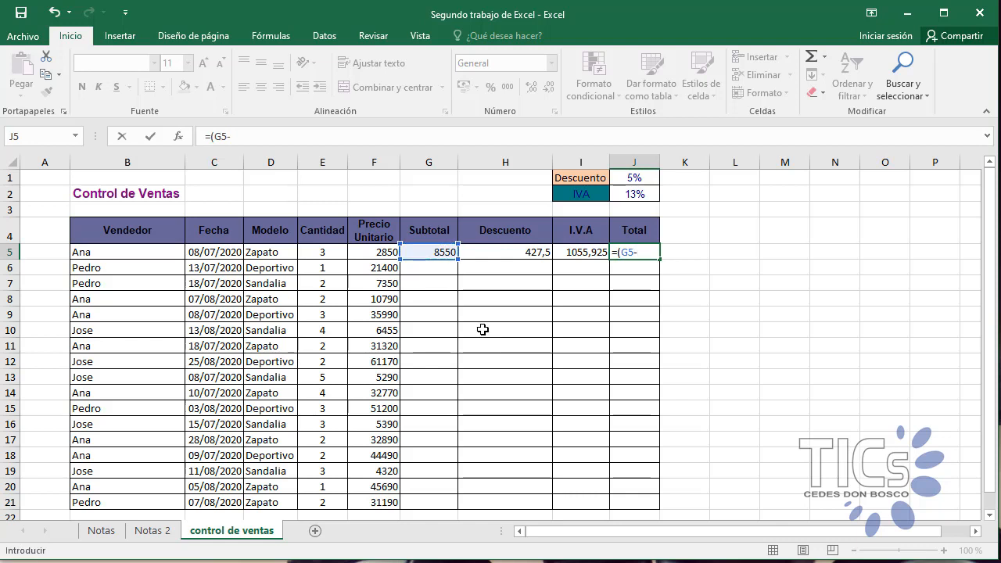
pyautogui.click(519, 254)
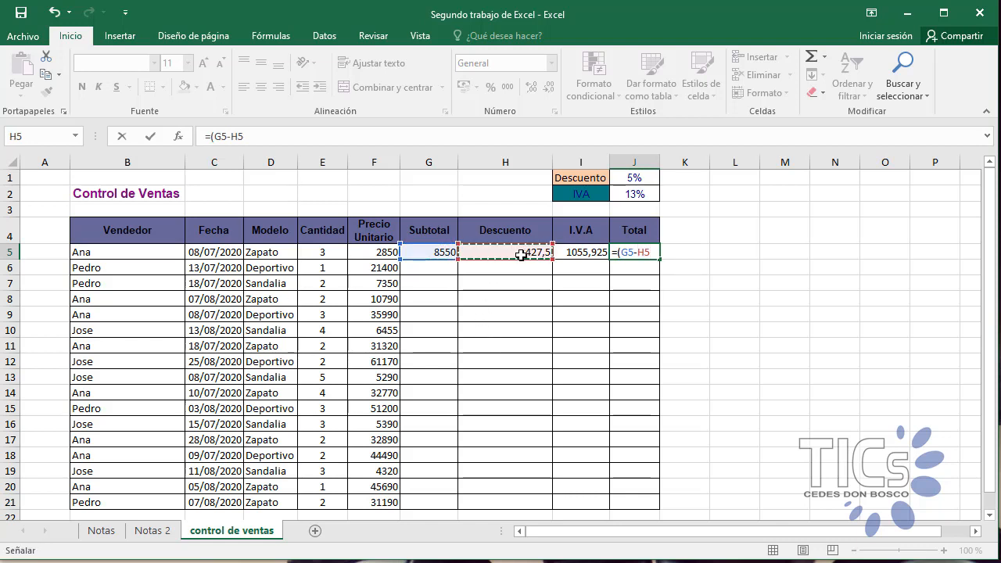
pyautogui.write(')')
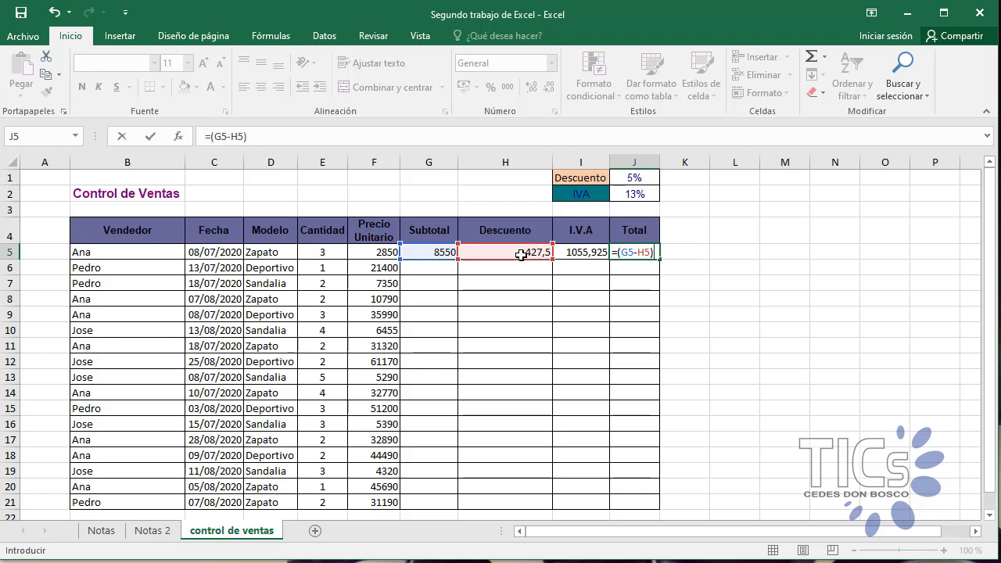
pyautogui.write('+')
pyautogui.click(573, 251)
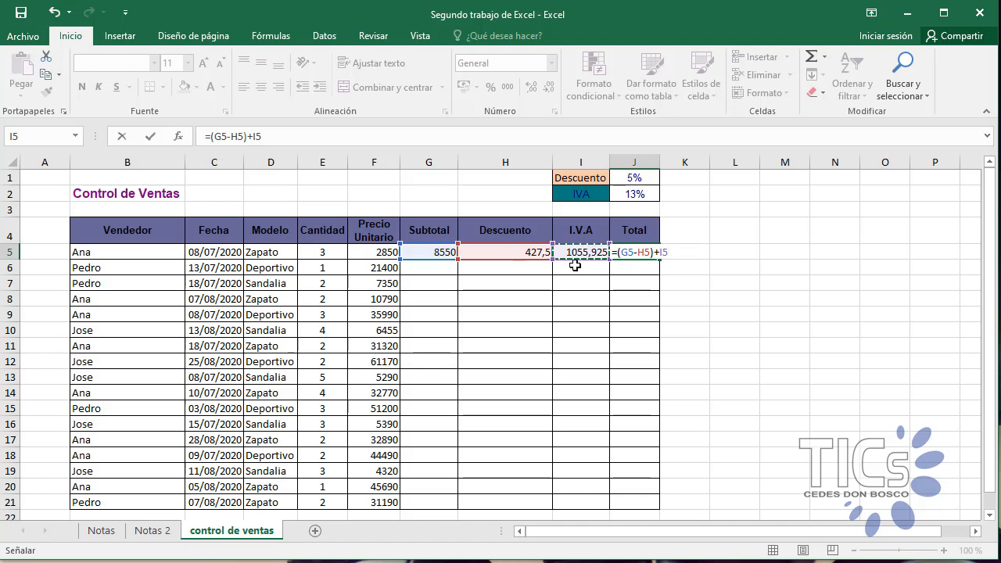
pyautogui.press('Return')
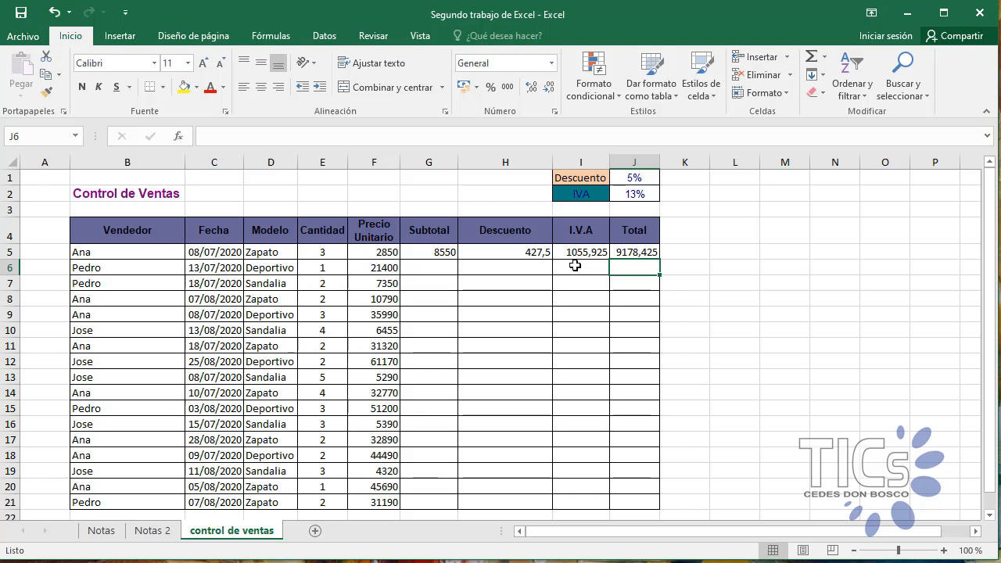
# Step: Fill the Subtotal, Descuento, I.V.A and Total formulas from G5:J5 down through row 21
pyautogui.moveTo(442, 253); pyautogui.dragTo(641, 252)
pyautogui.moveTo(982, 255); pyautogui.dragTo(983, 262)
pyautogui.moveTo(660, 243); pyautogui.dragTo(648, 496)
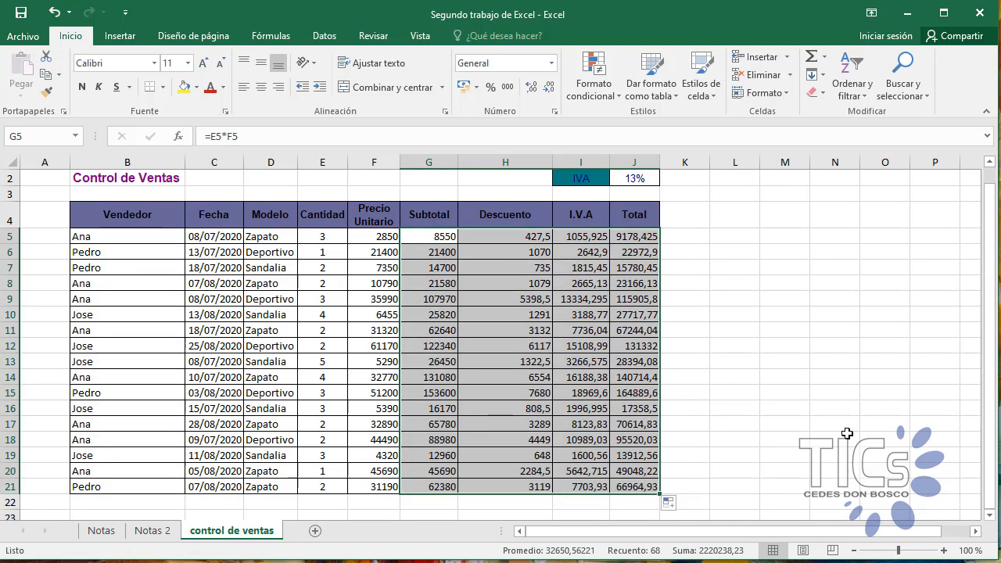
# Step: Undo the fill and the Total formula in J5, and redo the Total formula
pyautogui.hotkey('ctrl', 'z')
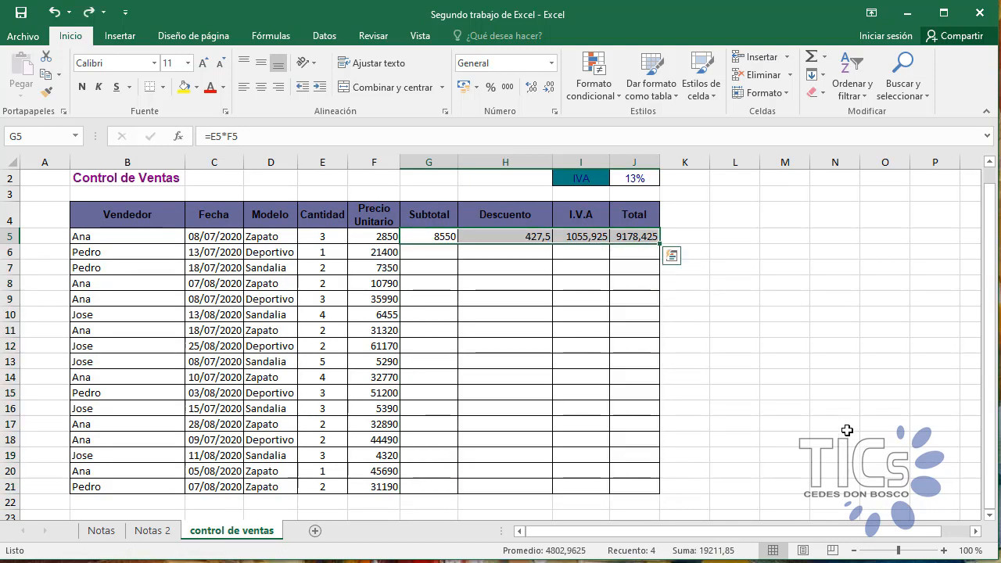
pyautogui.hotkey('ctrl', 'z')
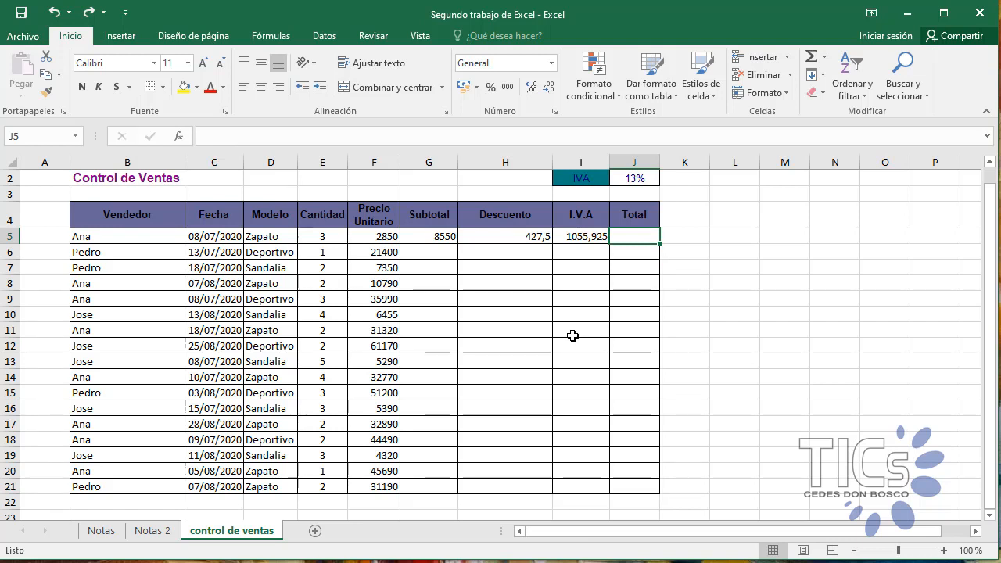
pyautogui.hotkey('ctrl', 'y')
# Step: Copy the four formulas in G5:J5 down to the last sales row, row 21, and deselect the range
pyautogui.click(769, 327)
pyautogui.moveTo(438, 236); pyautogui.dragTo(643, 492)
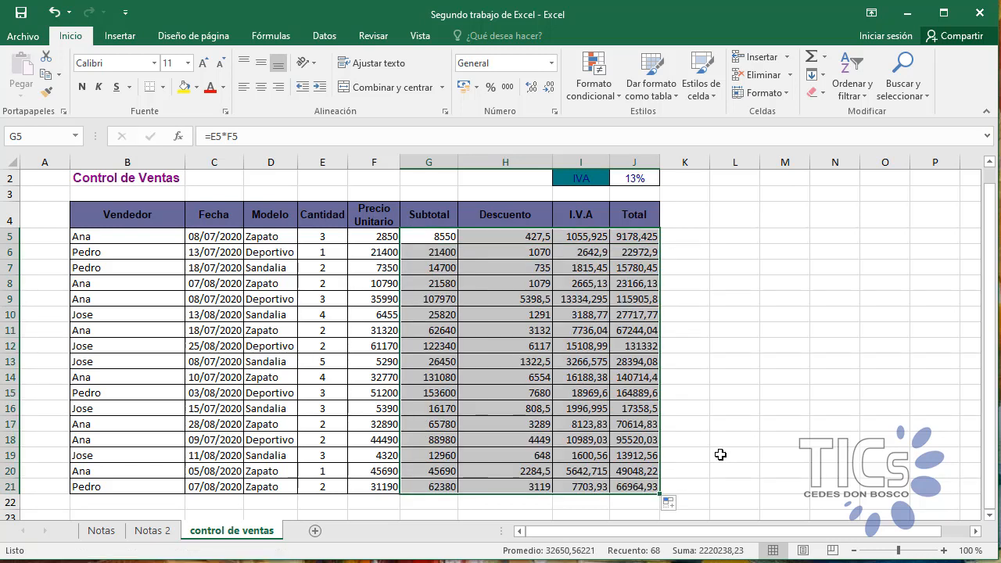
pyautogui.click(719, 454)
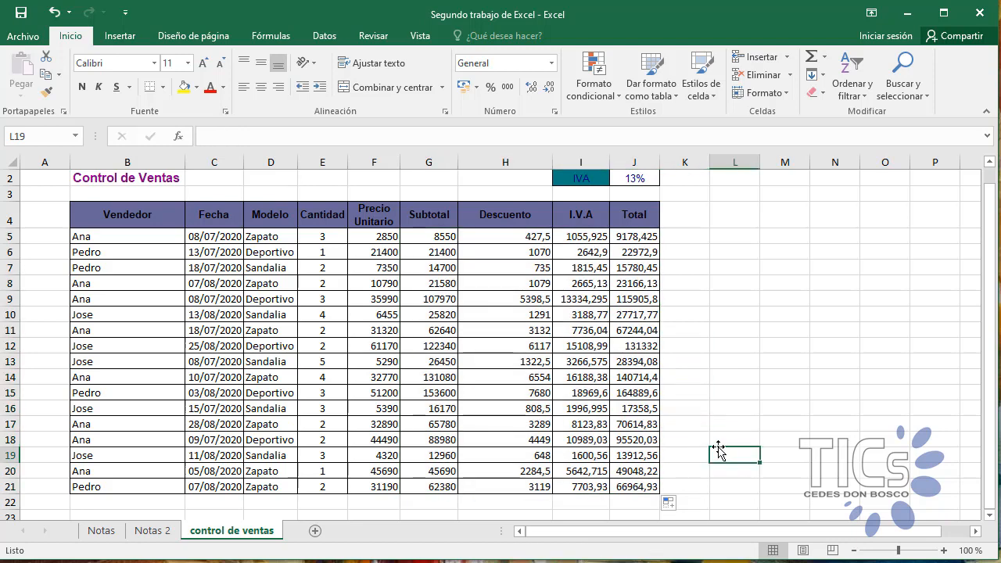